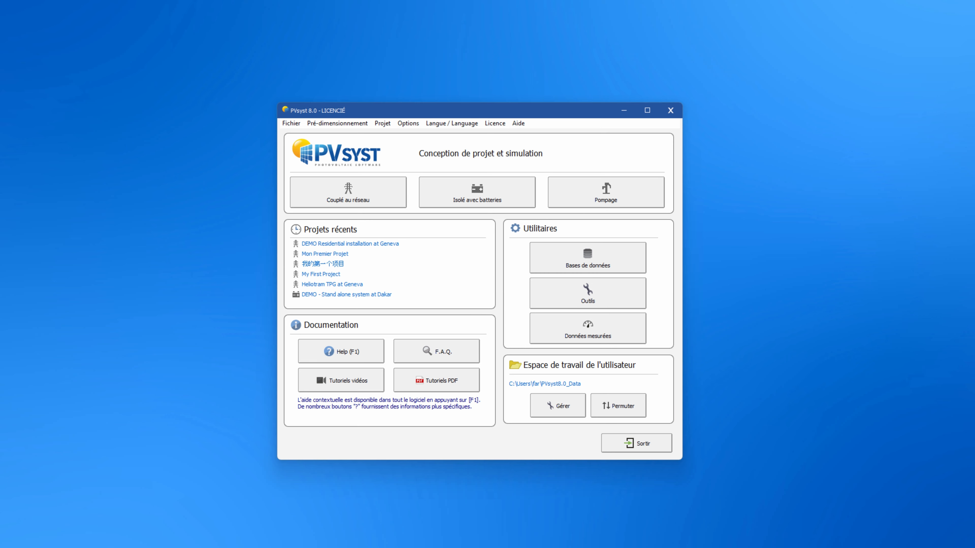
Open the databases window to examine the weather and component databases, then close it.
click(608, 251)
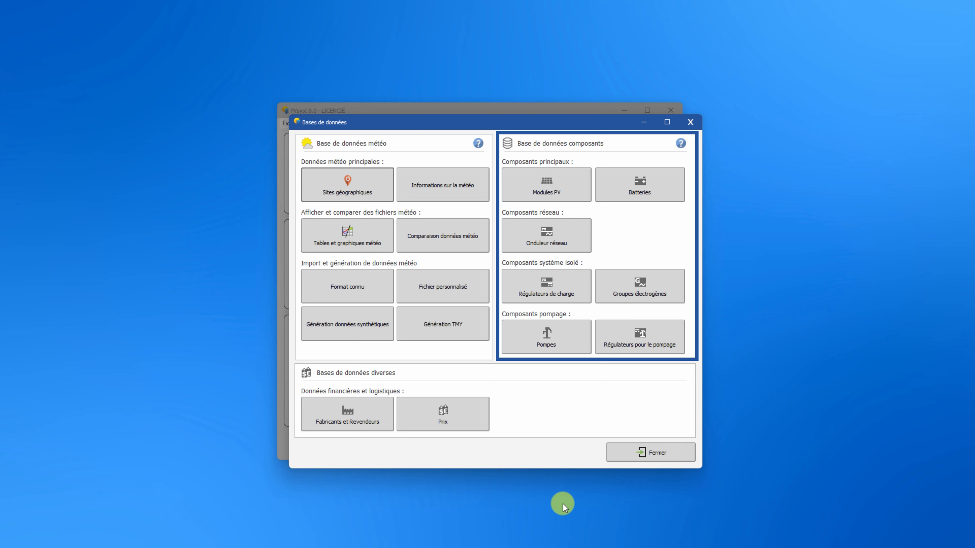
click(680, 453)
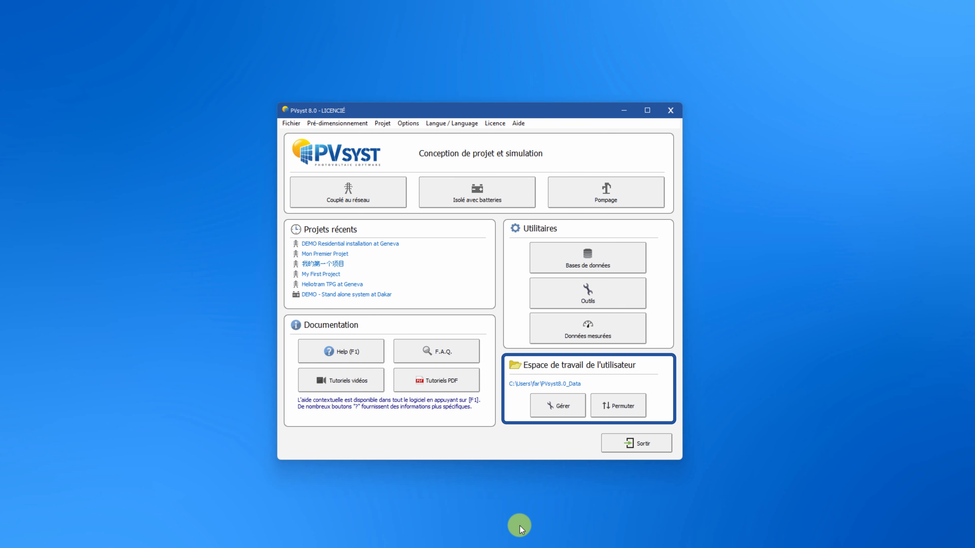
Reload the default templates in the user workspace, confirming the overwrite.
click(576, 408)
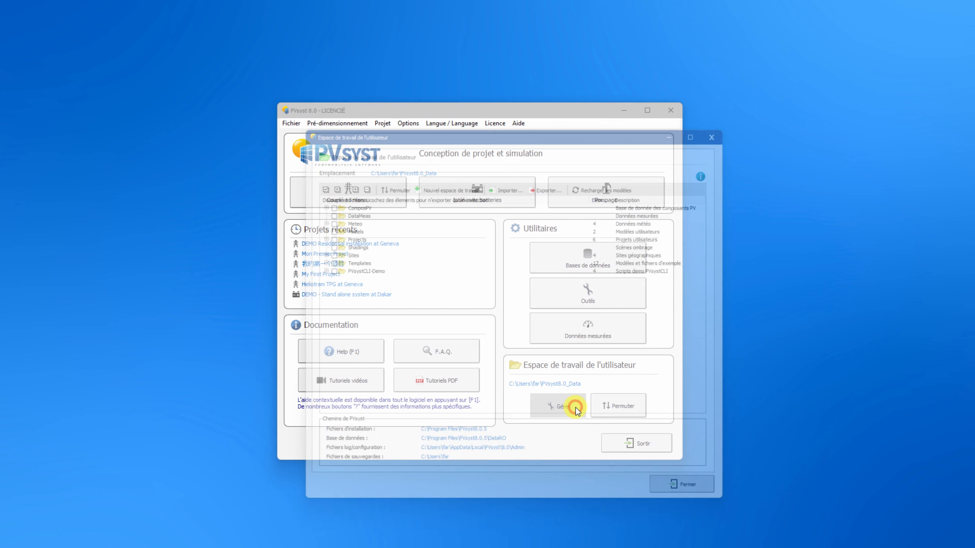
click(608, 180)
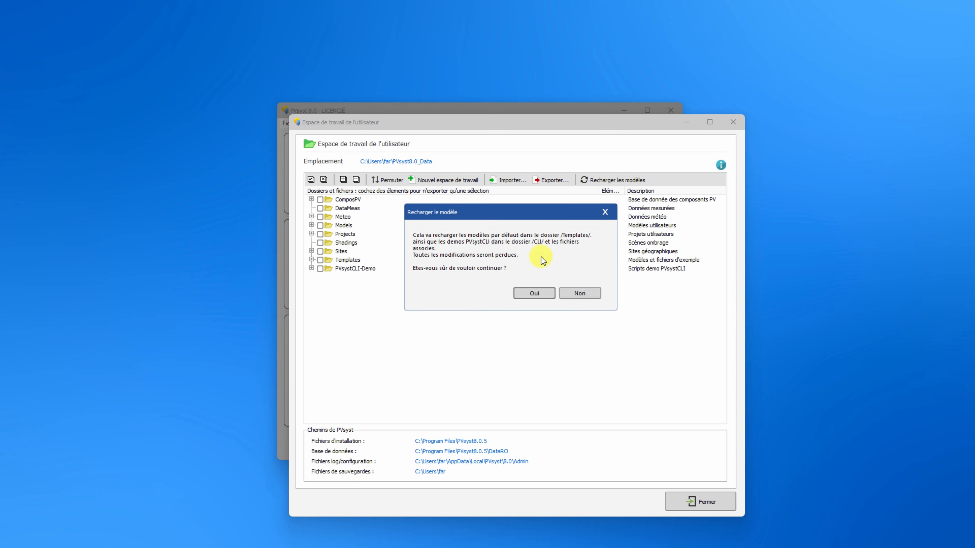
click(537, 291)
Examine the Templates folder contents and the import and export options of the workspace, then close it.
click(311, 260)
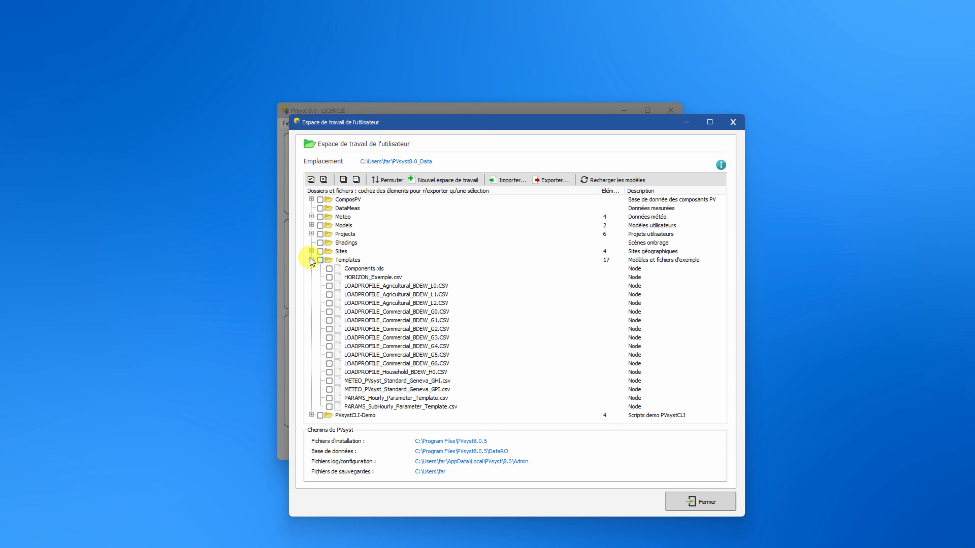
click(311, 260)
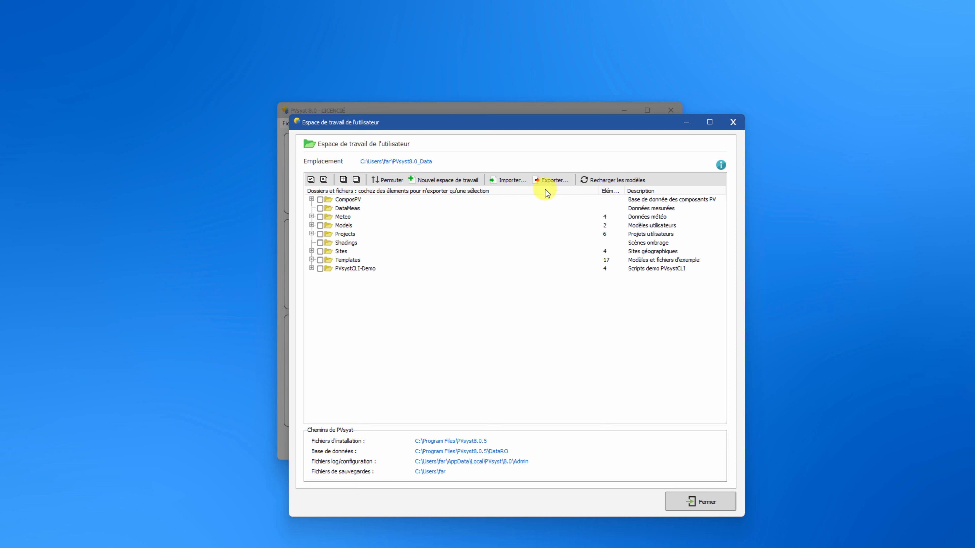
click(546, 183)
click(511, 183)
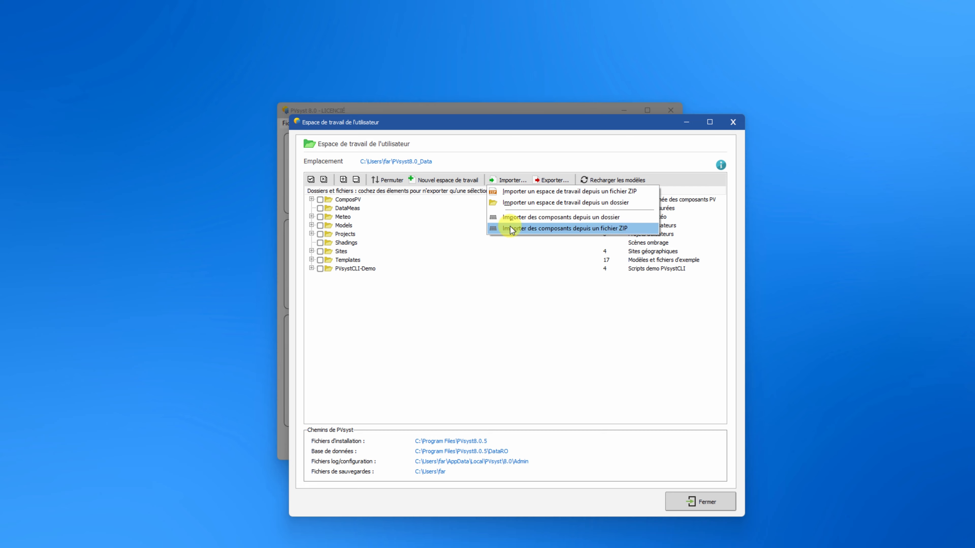
click(512, 291)
click(695, 496)
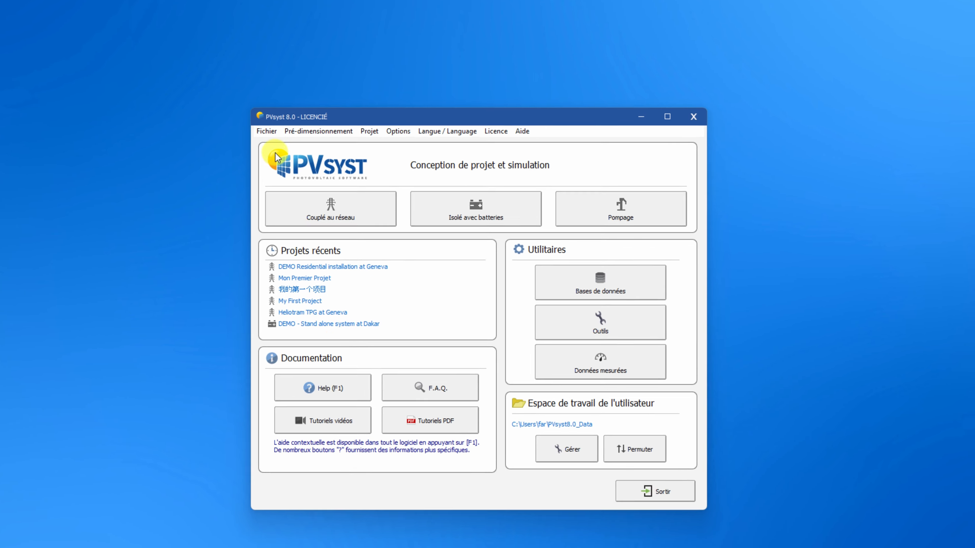
Browse the main menus and open the advanced parameters editor, then cancel it.
click(291, 124)
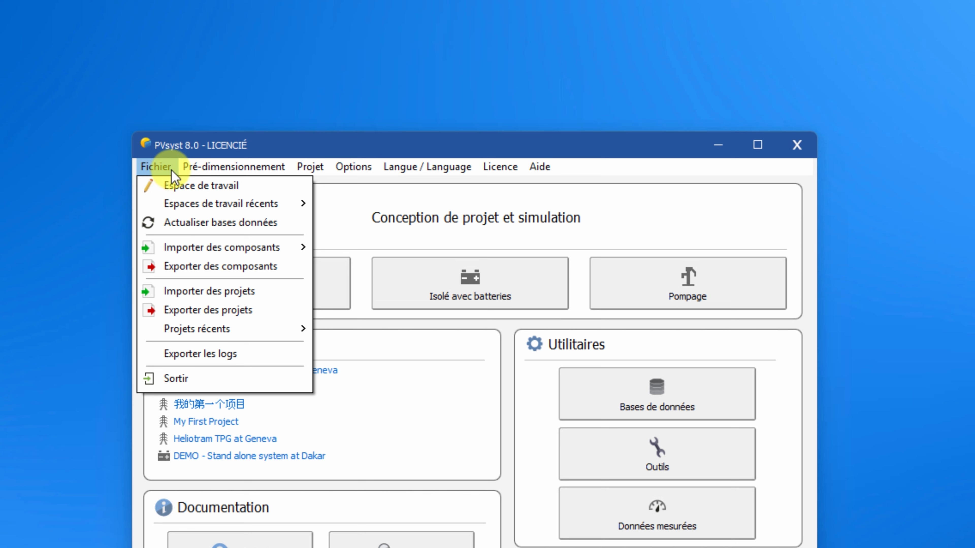
click(157, 165)
click(426, 167)
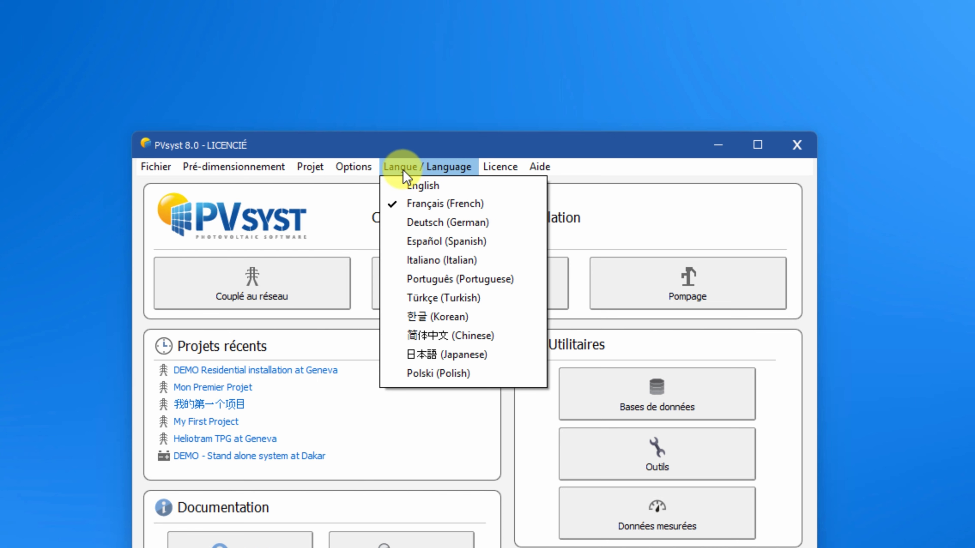
mouse_move(353, 177)
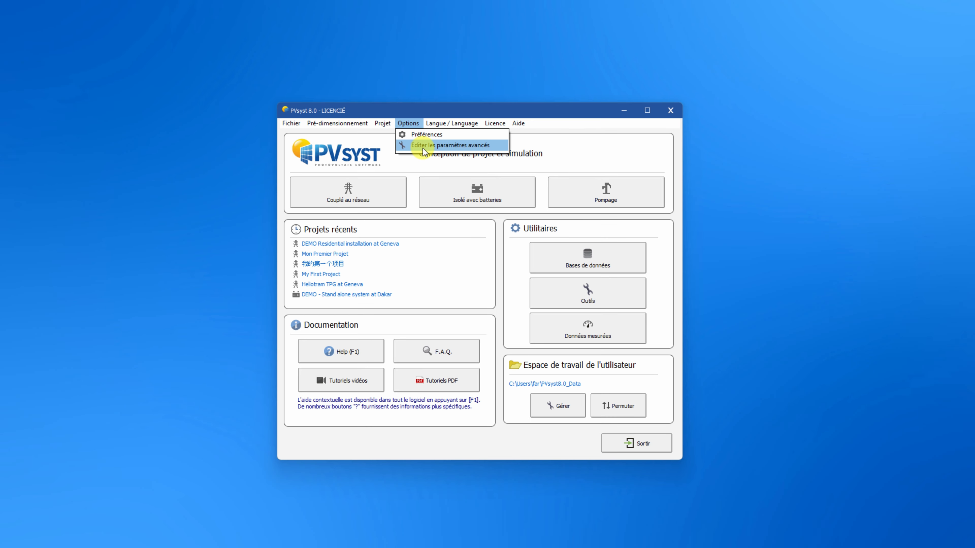
click(395, 182)
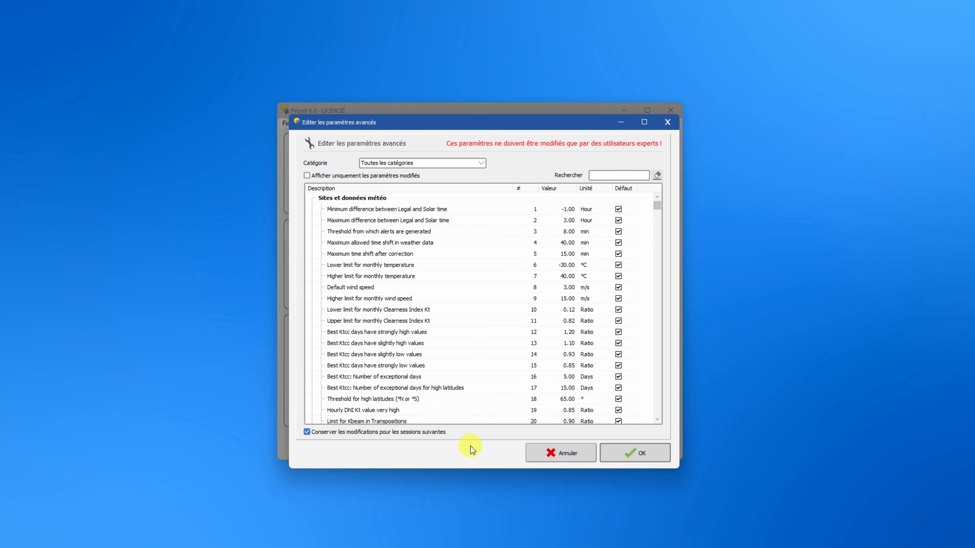
click(534, 453)
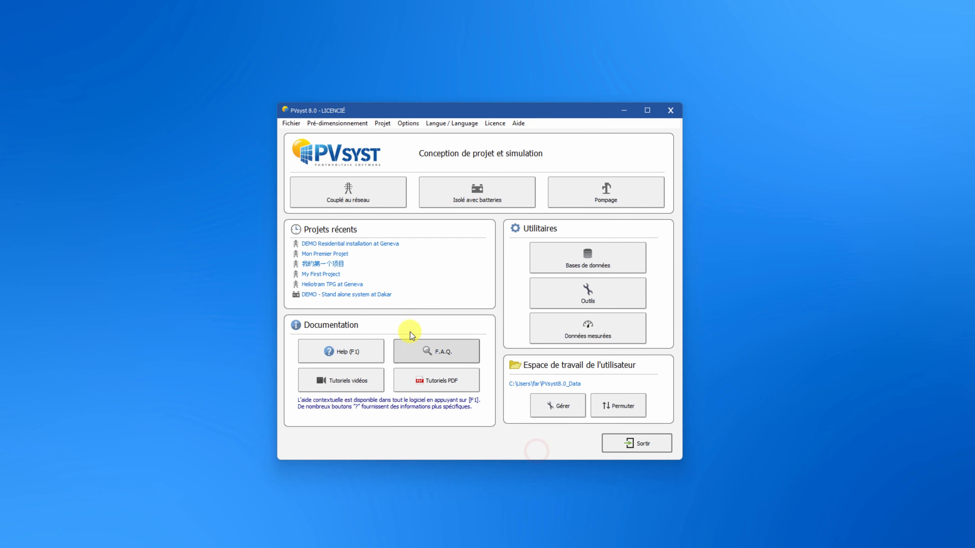
Open the grid-connected demo project and review each tab of its project parameters.
click(376, 191)
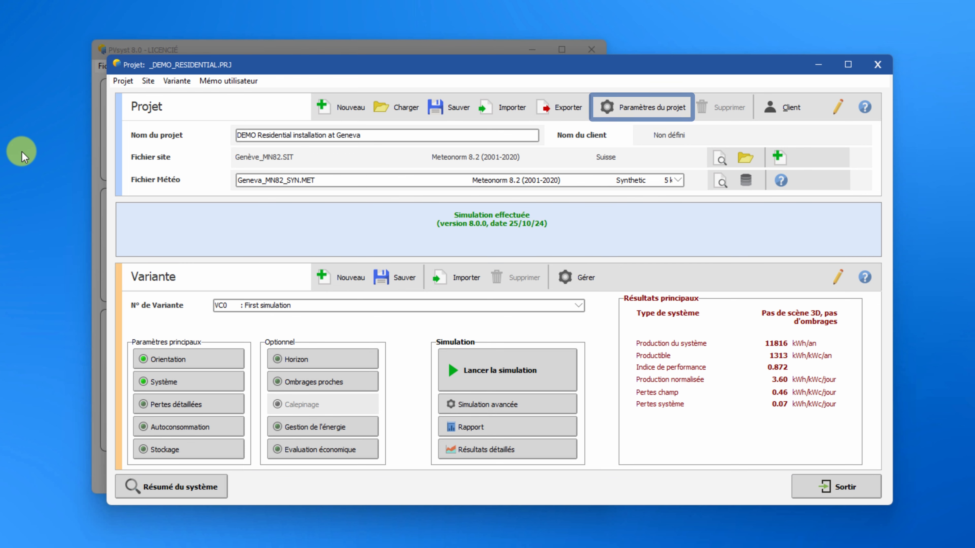
click(646, 110)
click(130, 87)
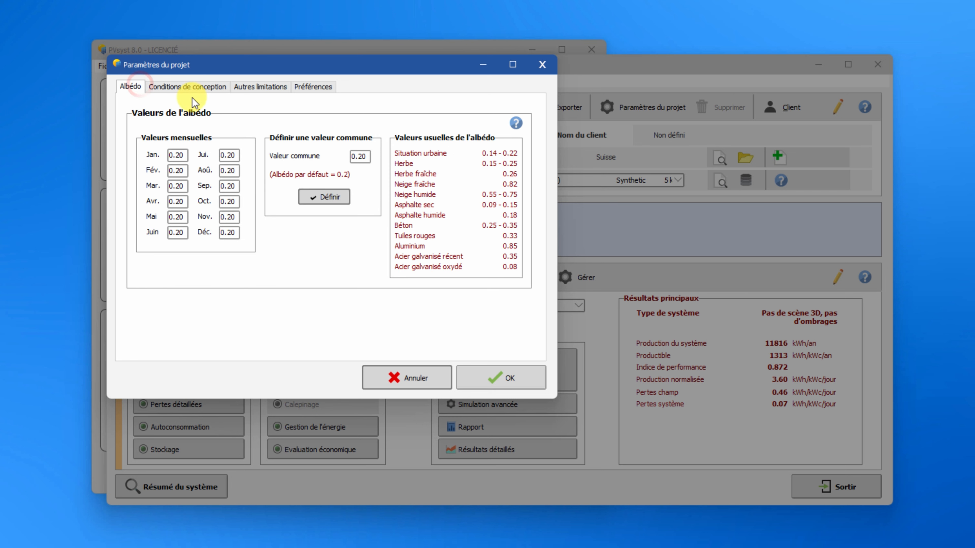
click(214, 90)
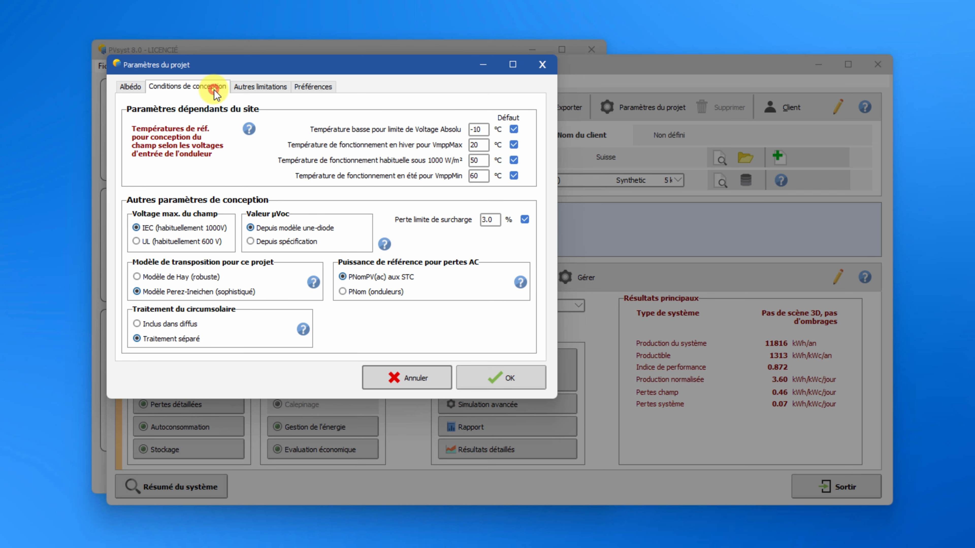
click(265, 96)
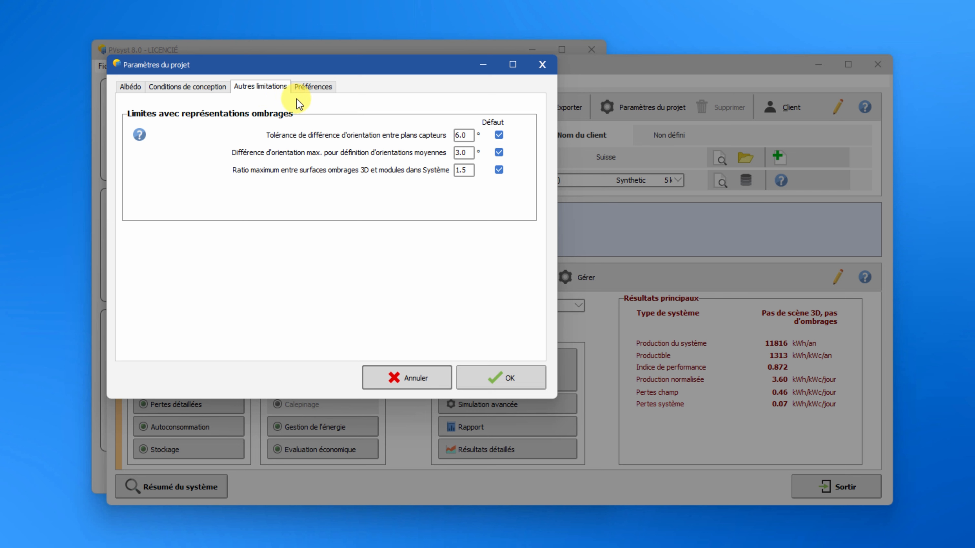
click(313, 90)
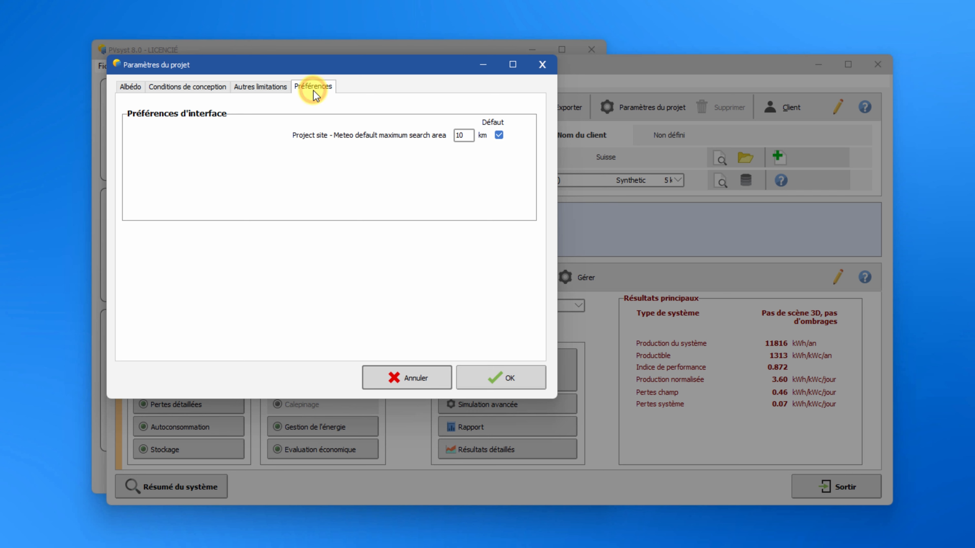
click(525, 382)
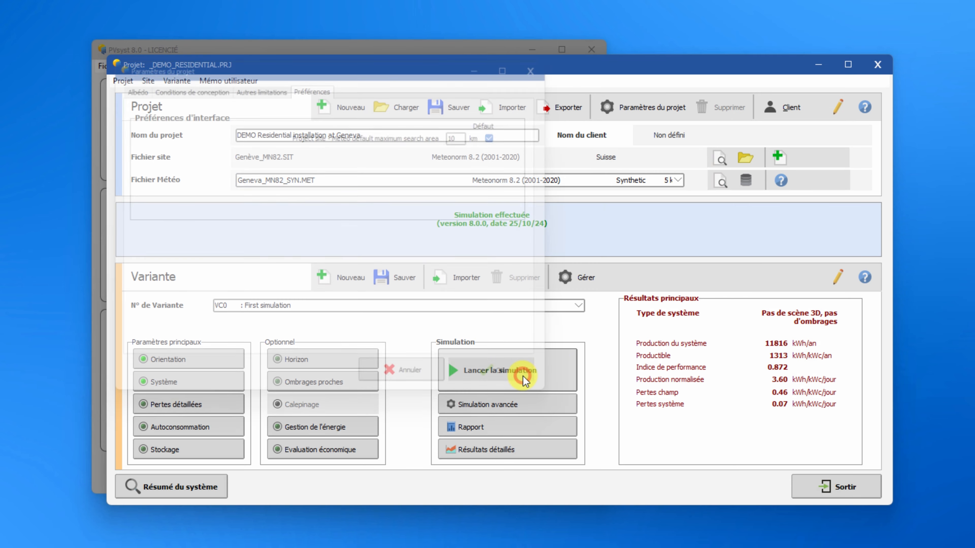
Create a new project named Mon Premier Projet.
click(348, 109)
triple_click(326, 131)
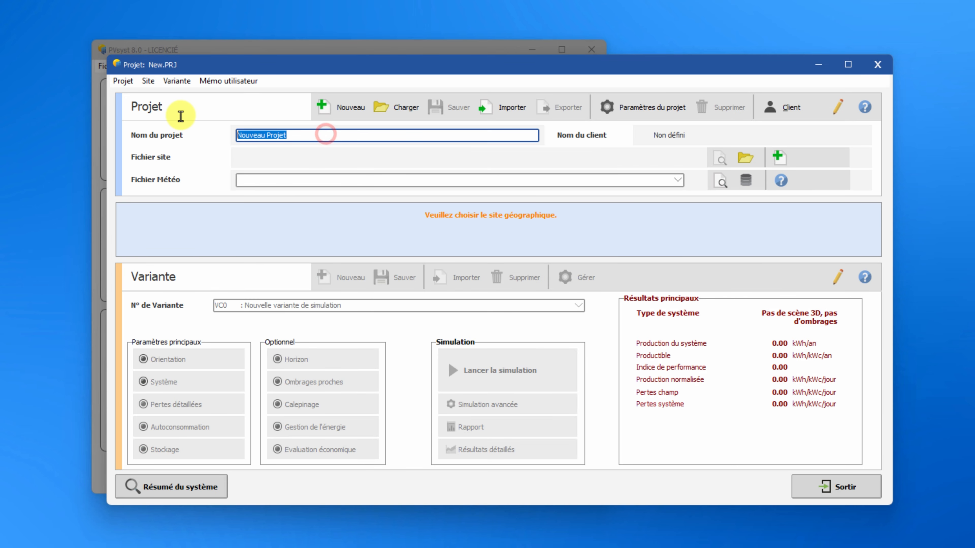
text(Mon Premier Proj)
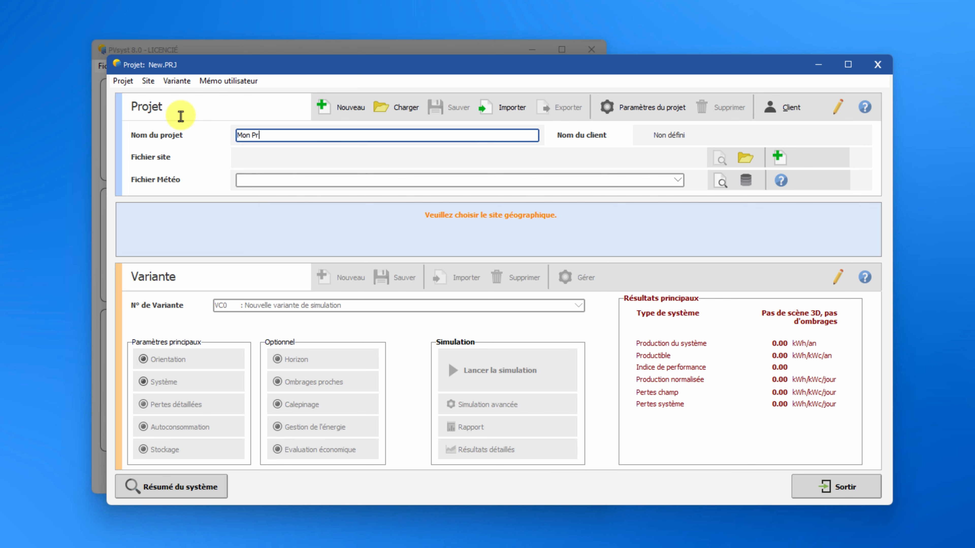
text(et)
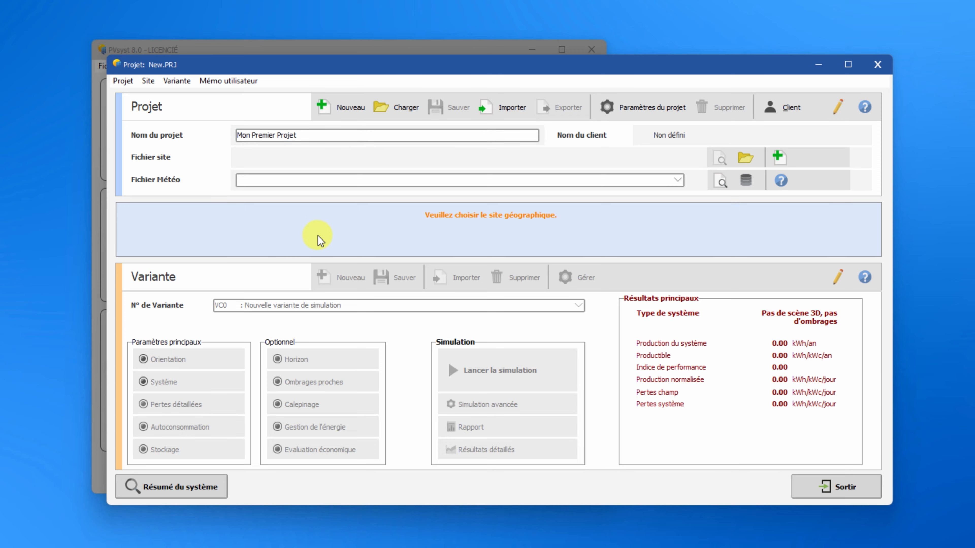
click(754, 158)
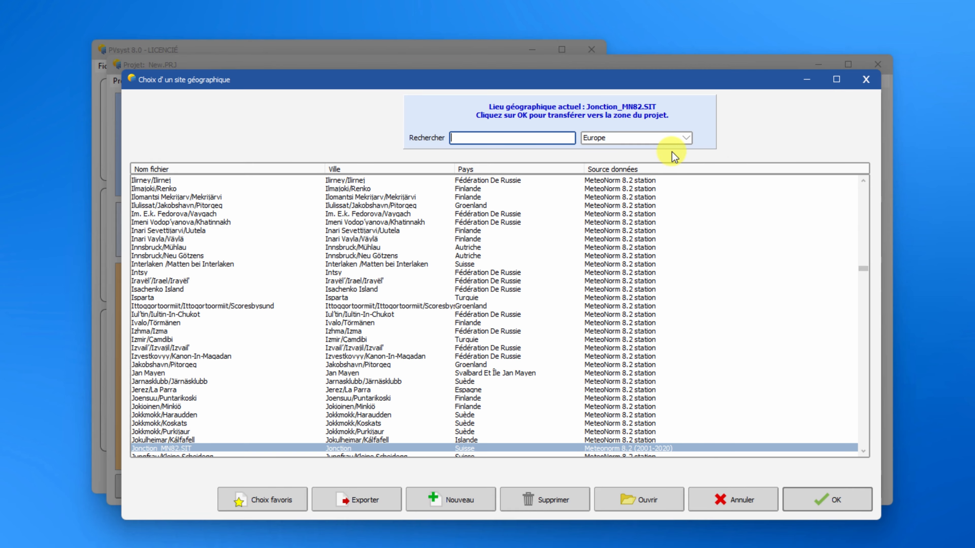
text(geneva)
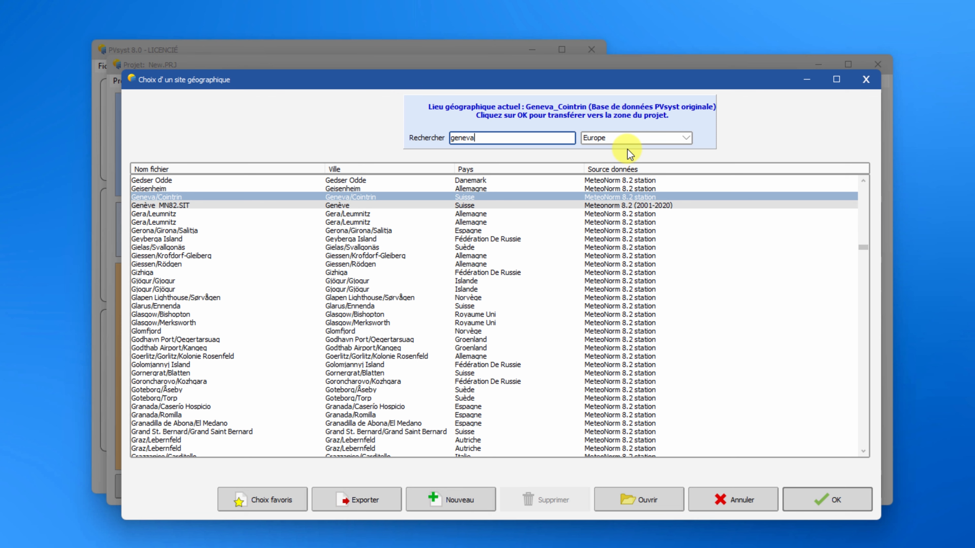
click(733, 498)
Create a new site by picking a point in Geneva's Jonction district on the interactive map and validating it.
click(778, 157)
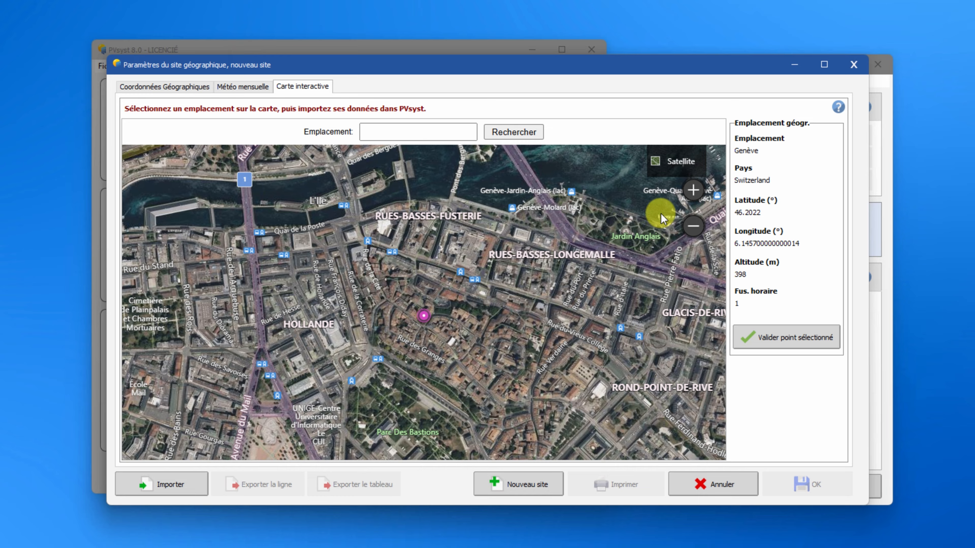
click(693, 226)
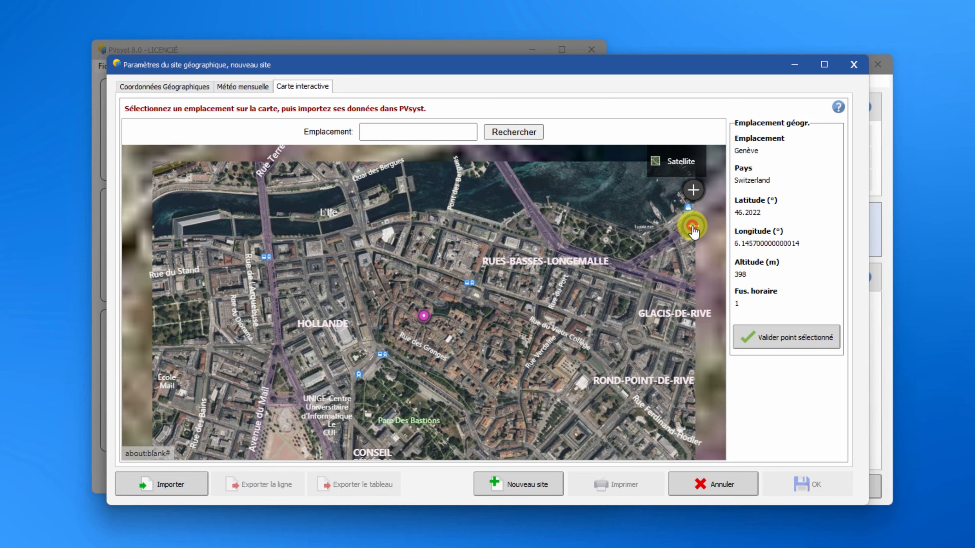
click(693, 226)
click(698, 196)
drag(405, 189, 496, 163)
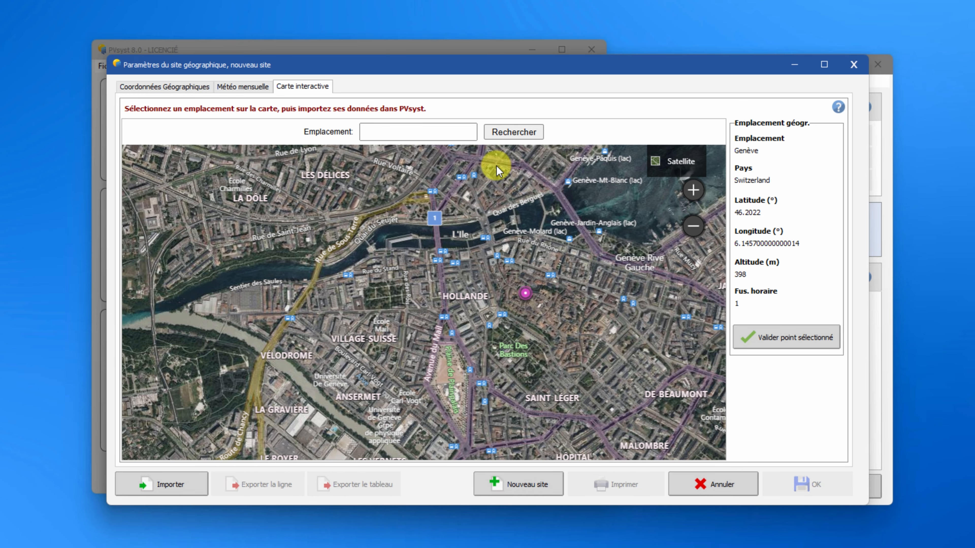
click(249, 259)
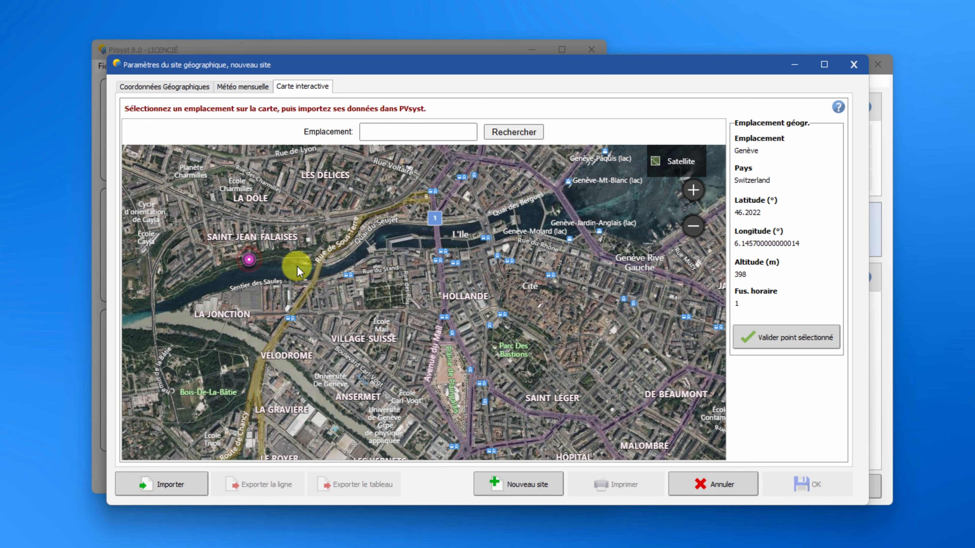
click(808, 343)
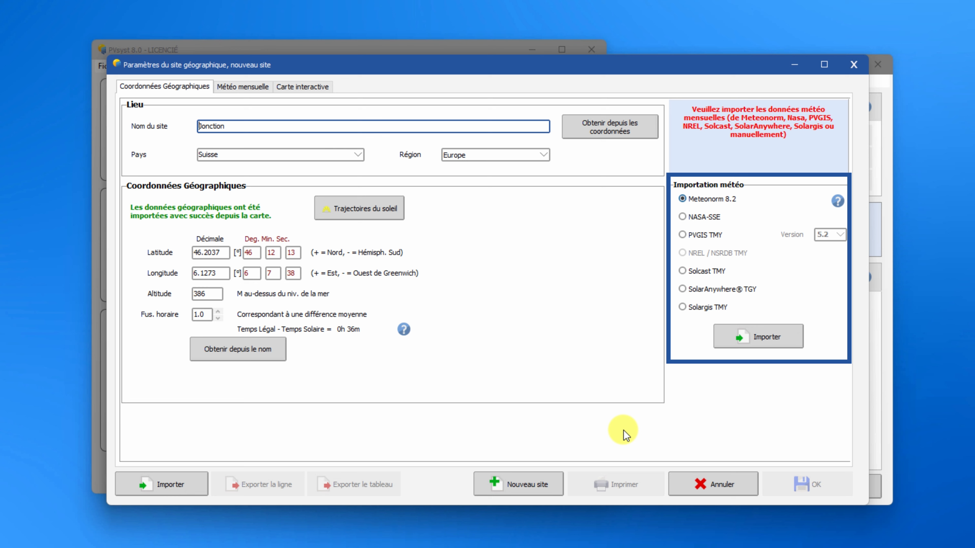
Import Meteonorm 8.2 monthly weather data for the site and save the site file, replacing the existing one.
click(788, 338)
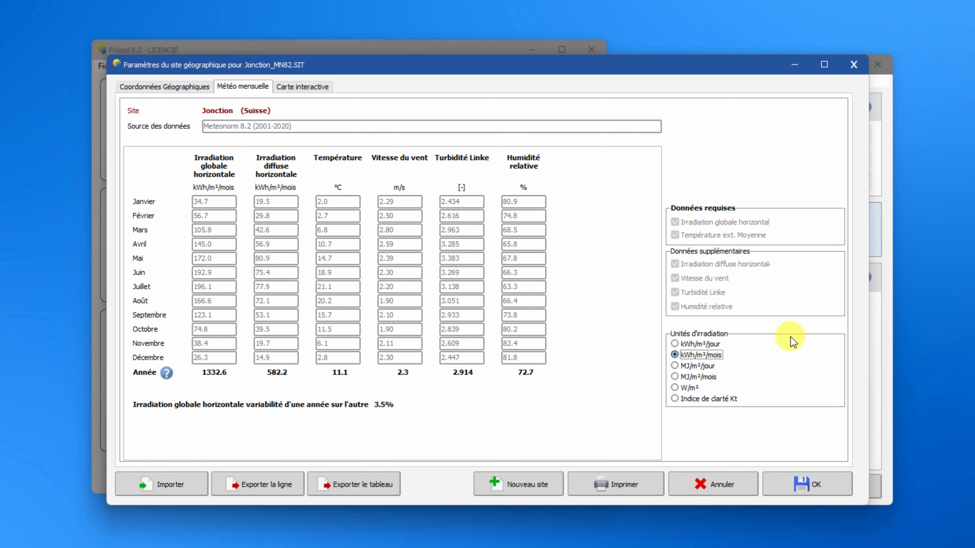
click(806, 484)
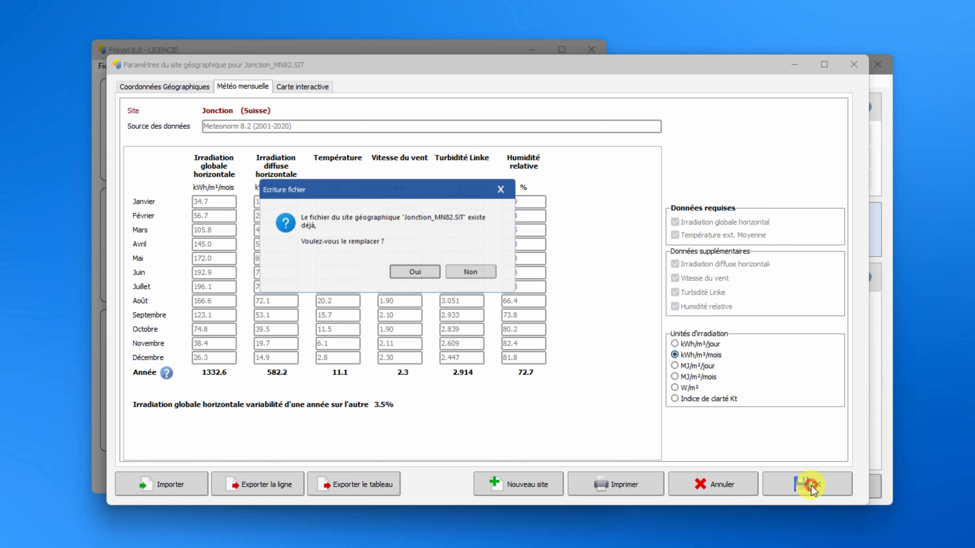
click(412, 273)
click(473, 272)
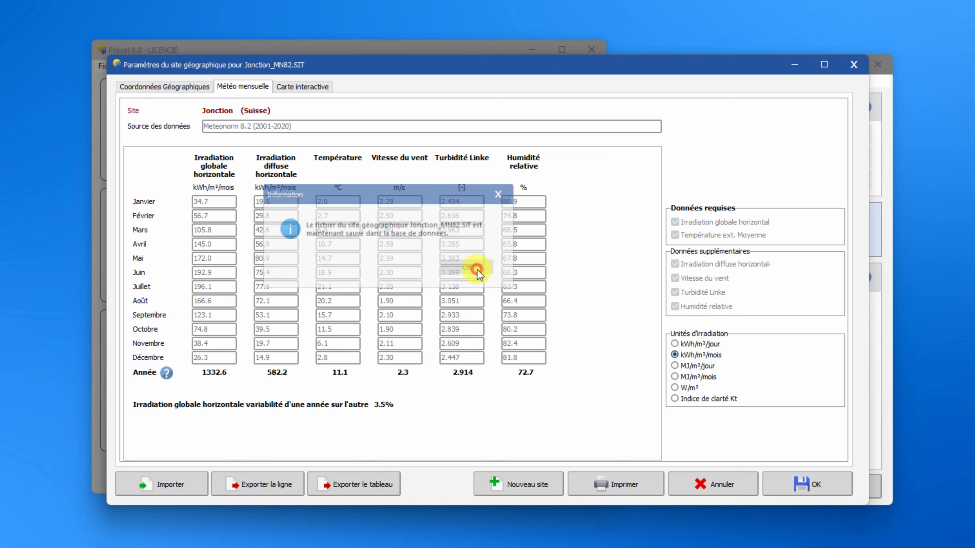
Save the synthetic weather file as Jonction_MN82_SYN.
click(429, 273)
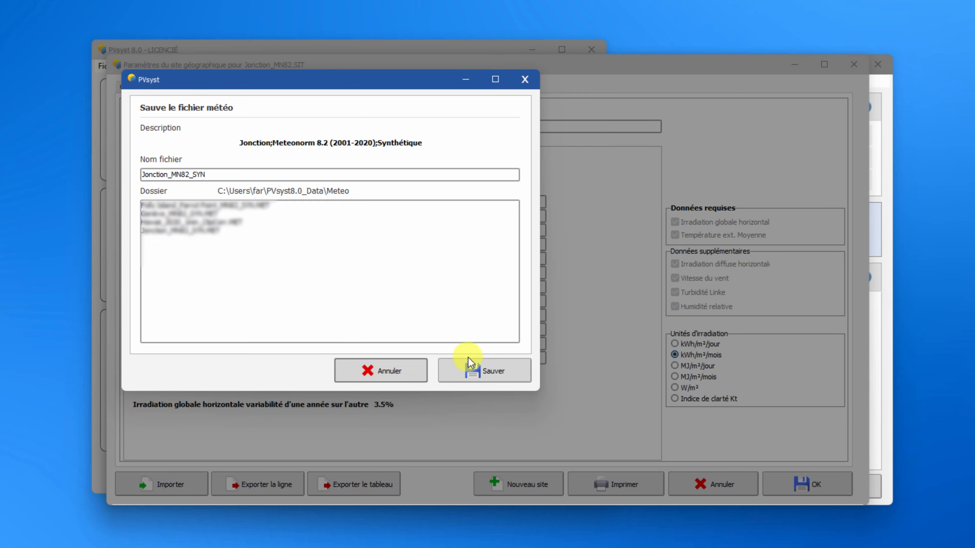
click(480, 377)
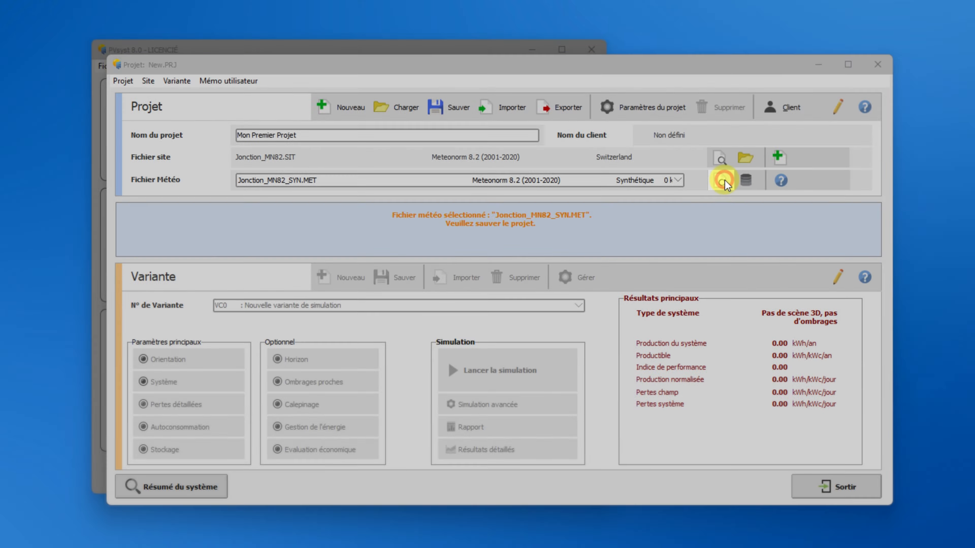
Open the tables and graphs of the selected weather file.
click(728, 185)
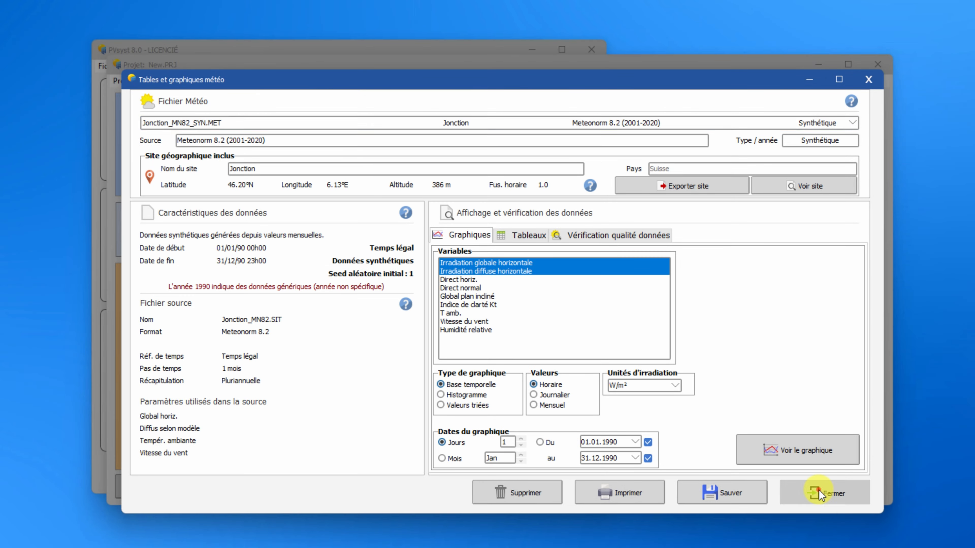
Close the weather tables and save the project as Mon Premier Projet_Project.
click(821, 490)
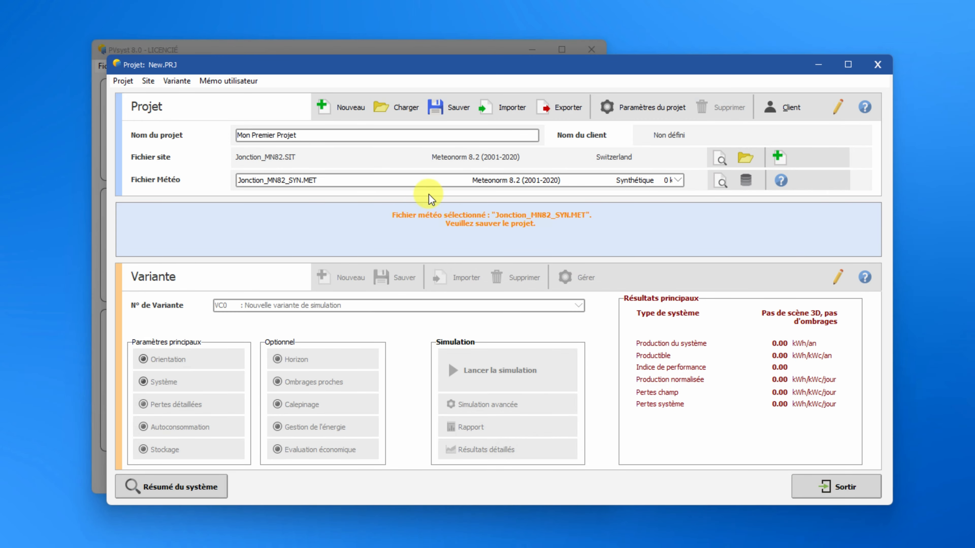
click(460, 111)
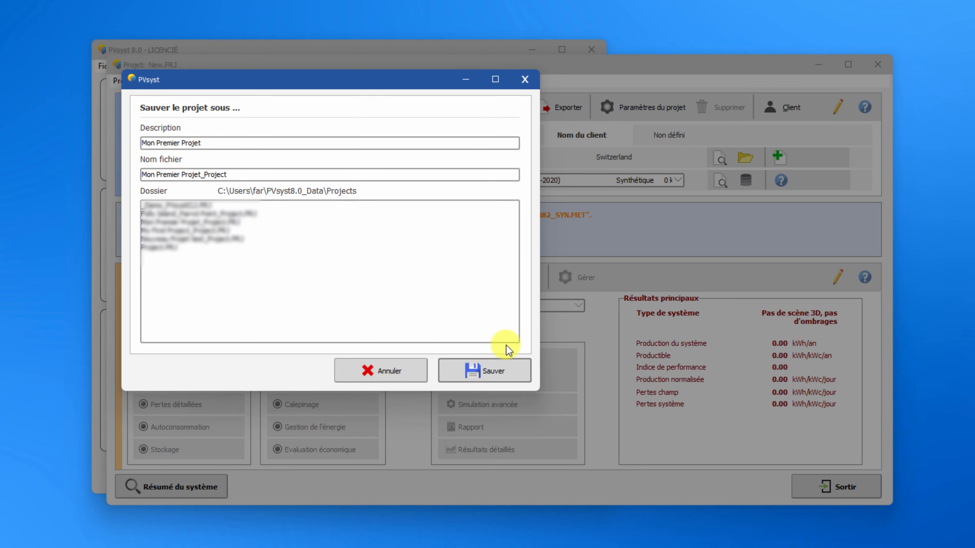
click(506, 369)
Define the orientation as a fixed tilted plane with 30° tilt and 0° azimuth.
click(418, 274)
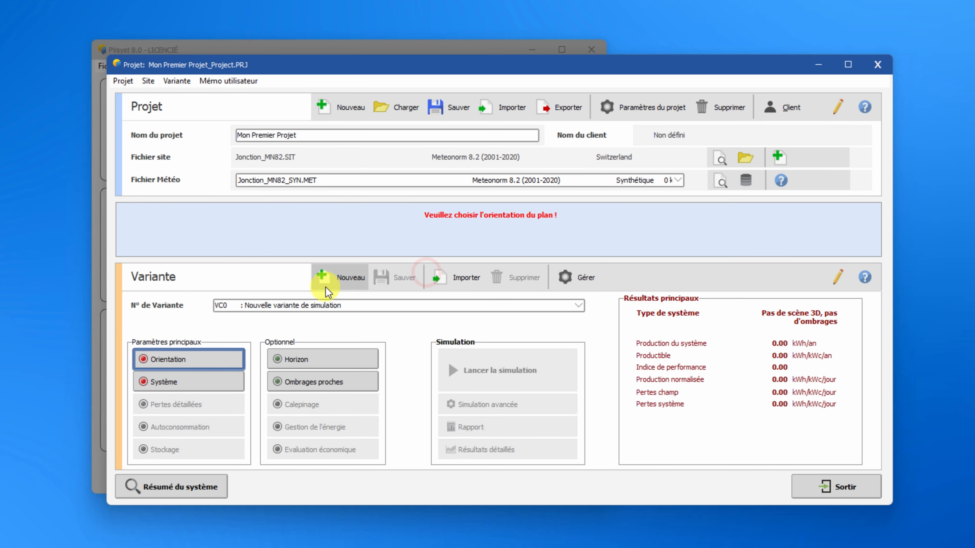
click(207, 363)
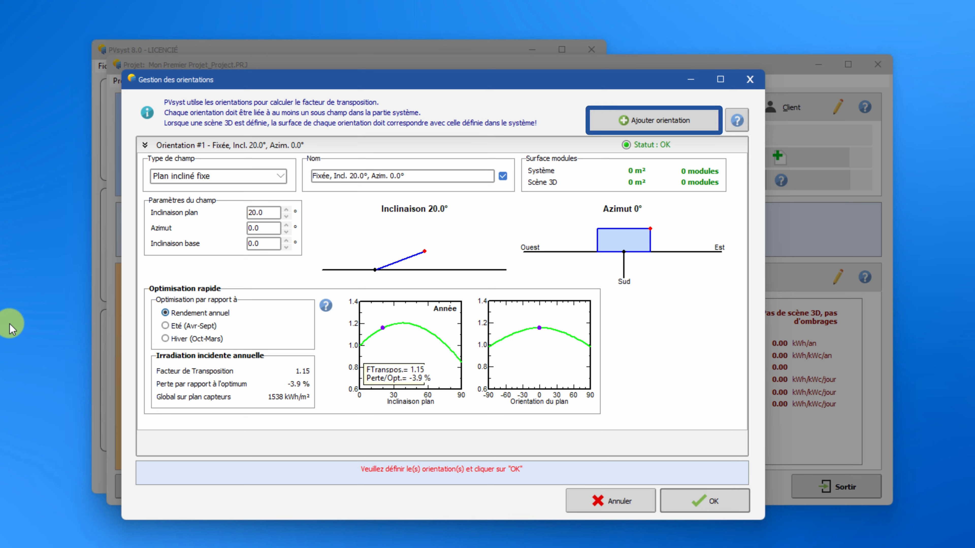
click(242, 176)
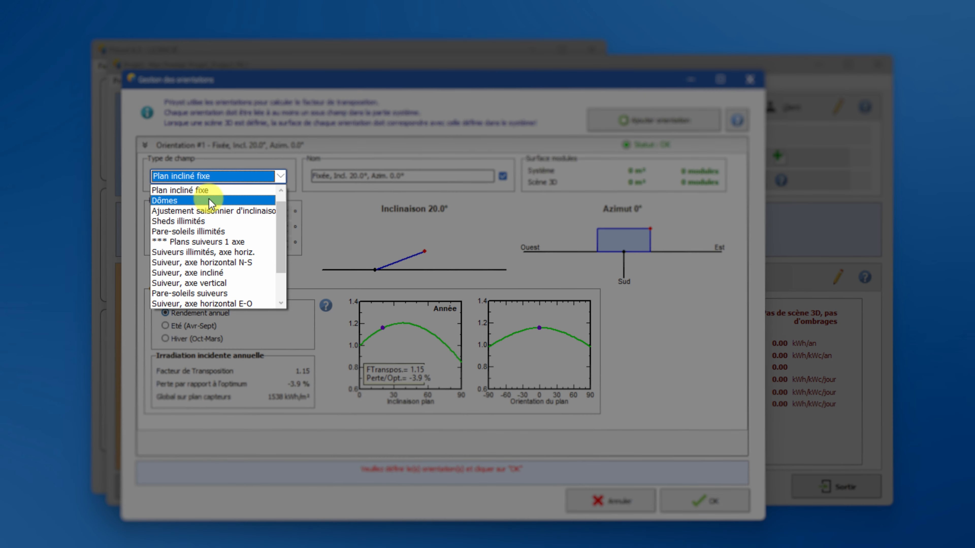
click(210, 191)
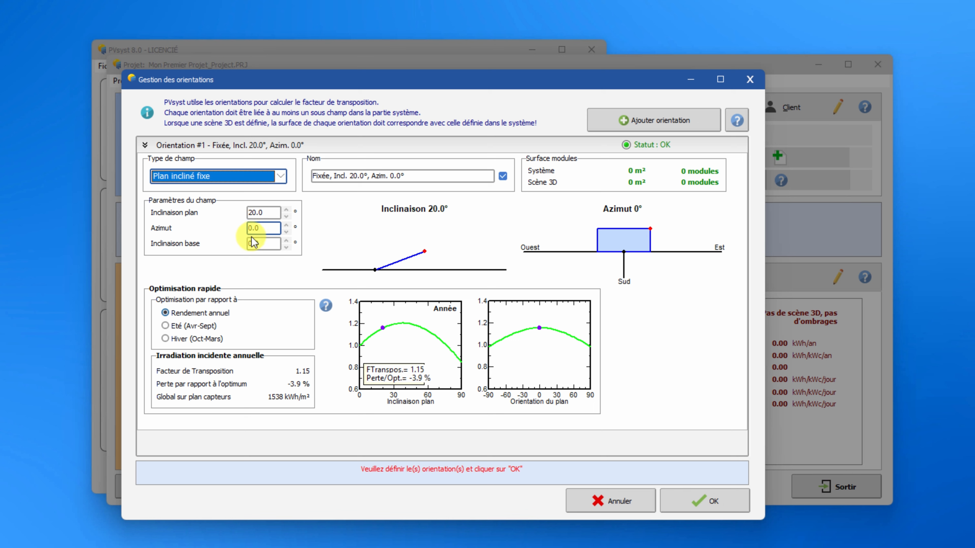
drag(252, 213, 235, 211)
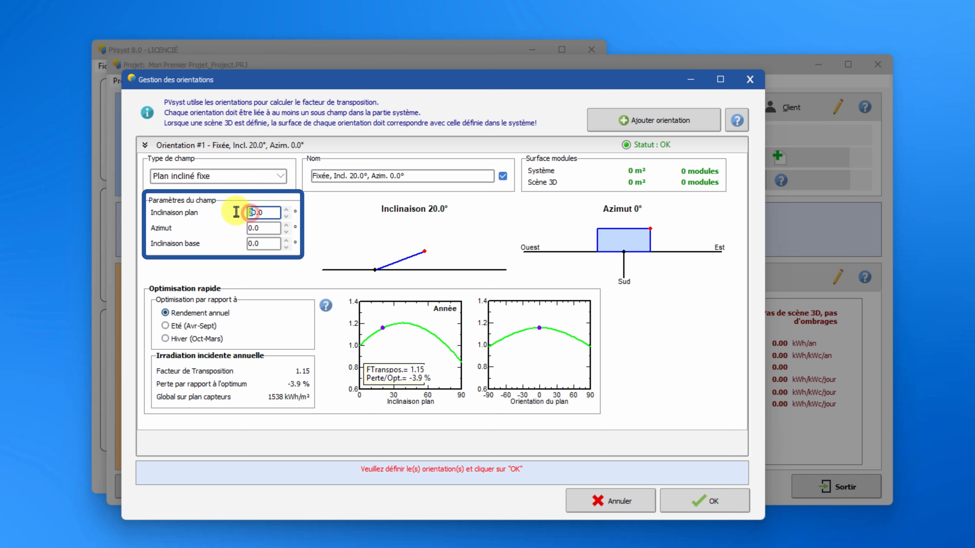
text(3)
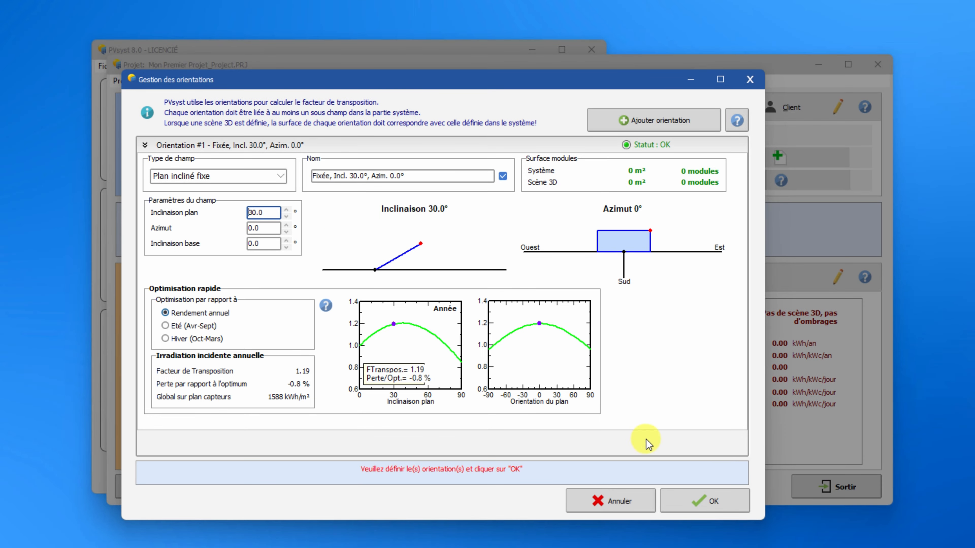
click(713, 506)
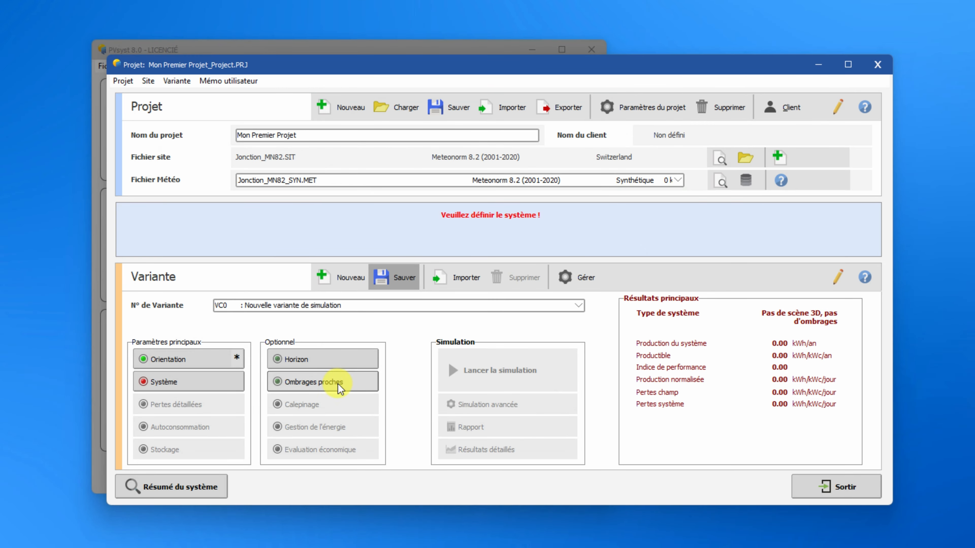
Open the system definition and select the generic Mono 300 Wp 60 cells PV module.
click(194, 383)
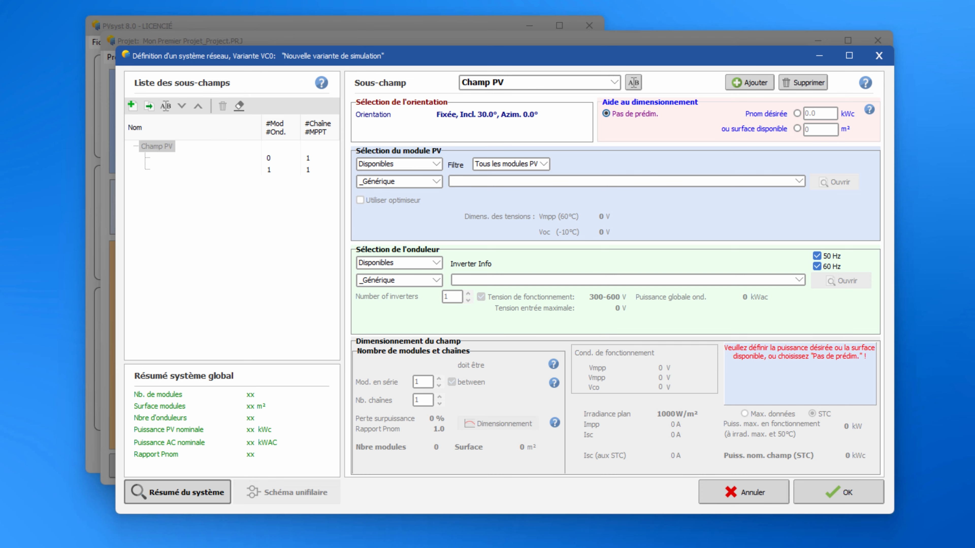
click(409, 180)
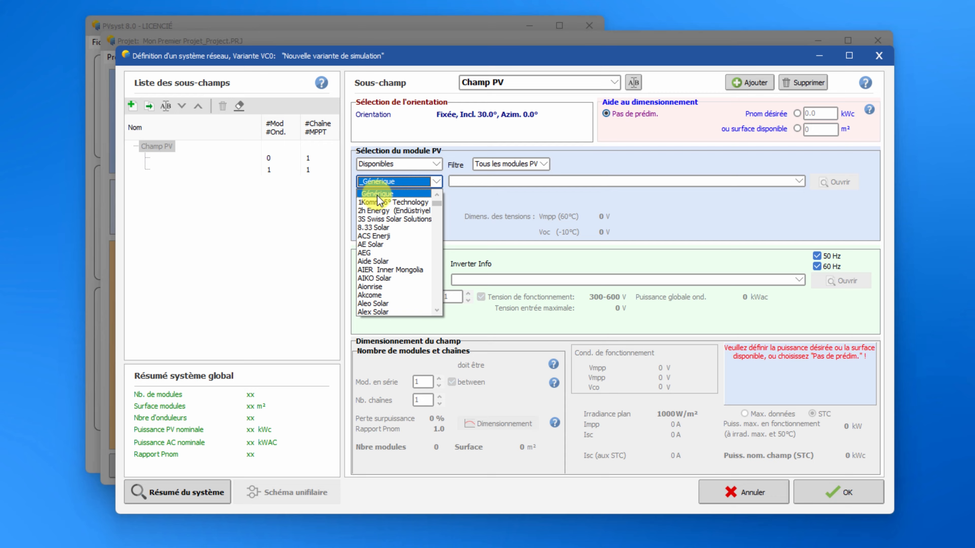
click(377, 193)
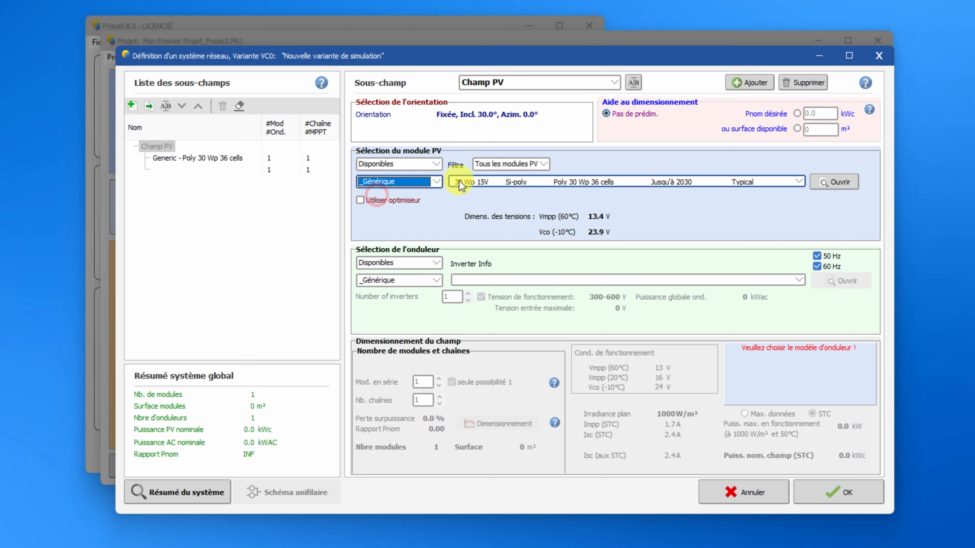
click(472, 181)
scroll(500, 294, down, 3)
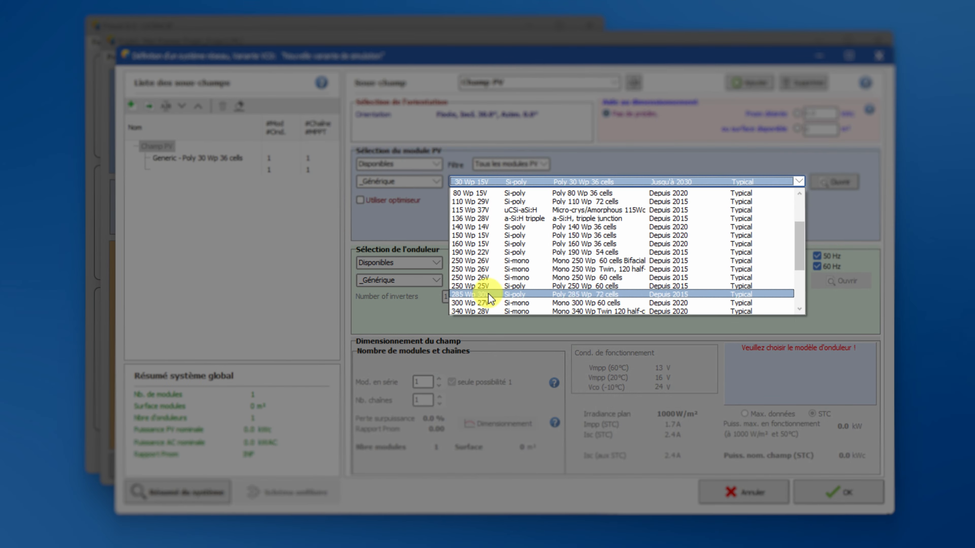
click(486, 304)
Select the generic 9 kWac inverter and set the array to 18 modules in series and 2 strings.
click(485, 283)
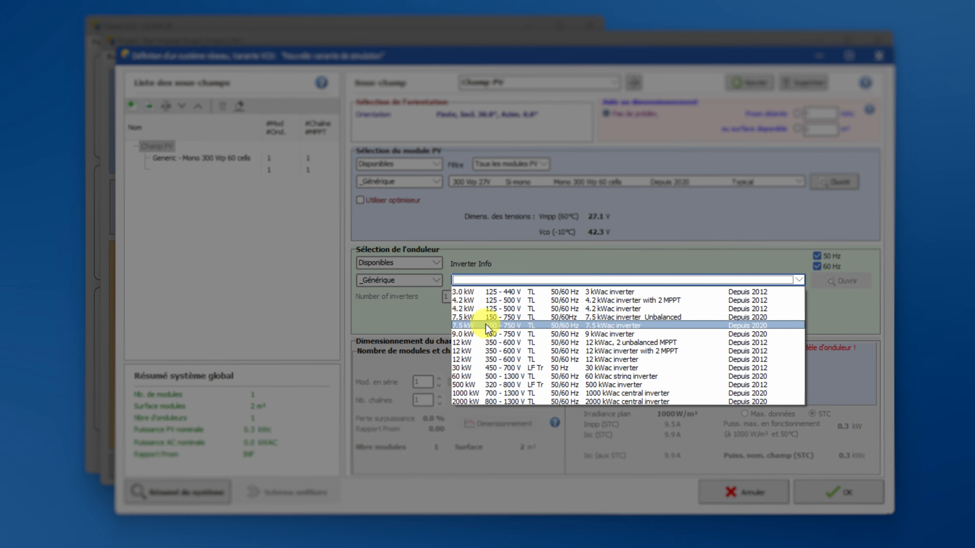
click(487, 331)
click(402, 315)
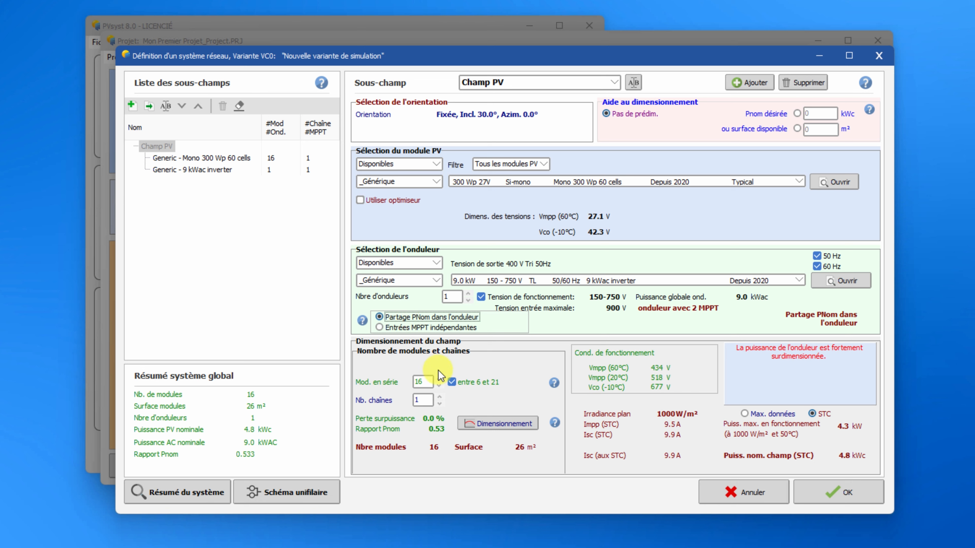
click(439, 379)
click(438, 379)
click(439, 397)
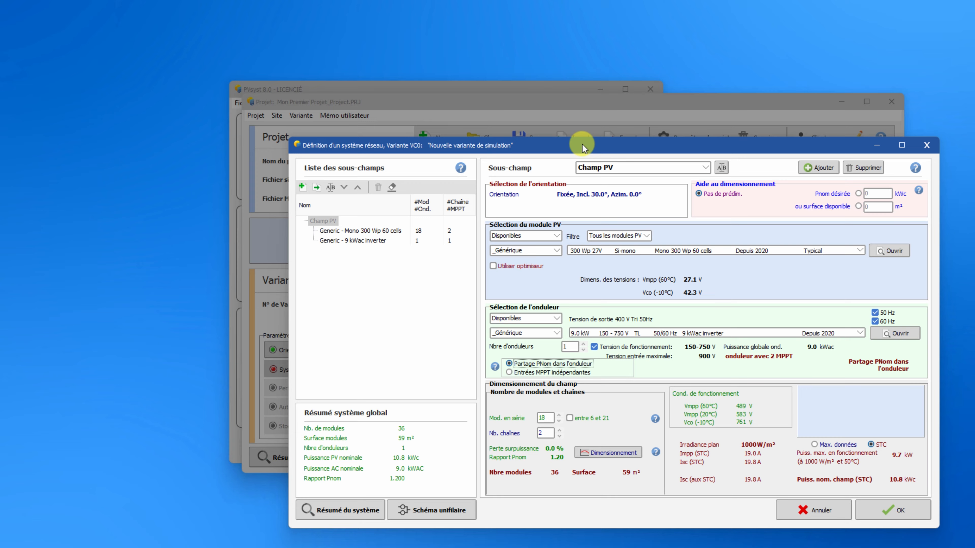
Open the array/inverter sizing conditions graphs.
drag(582, 143, 598, 155)
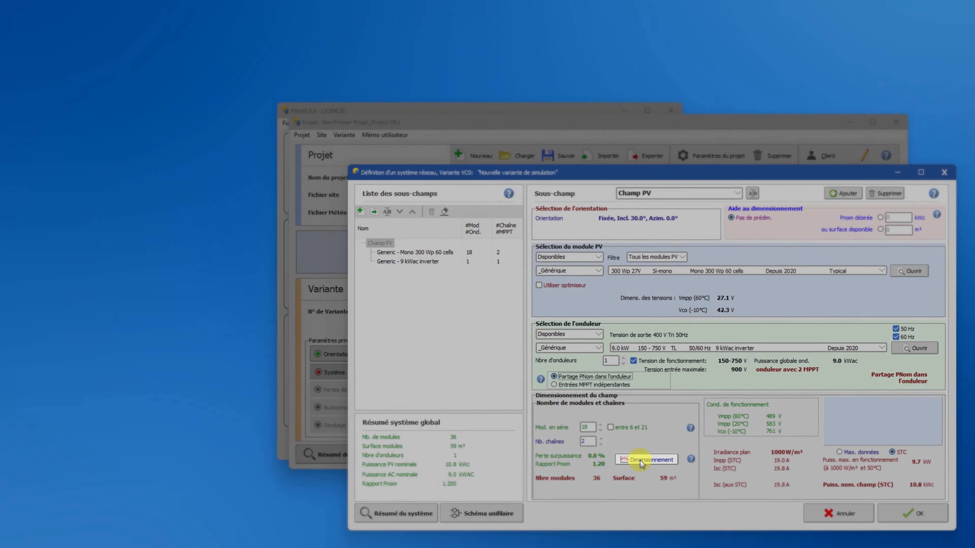
click(640, 460)
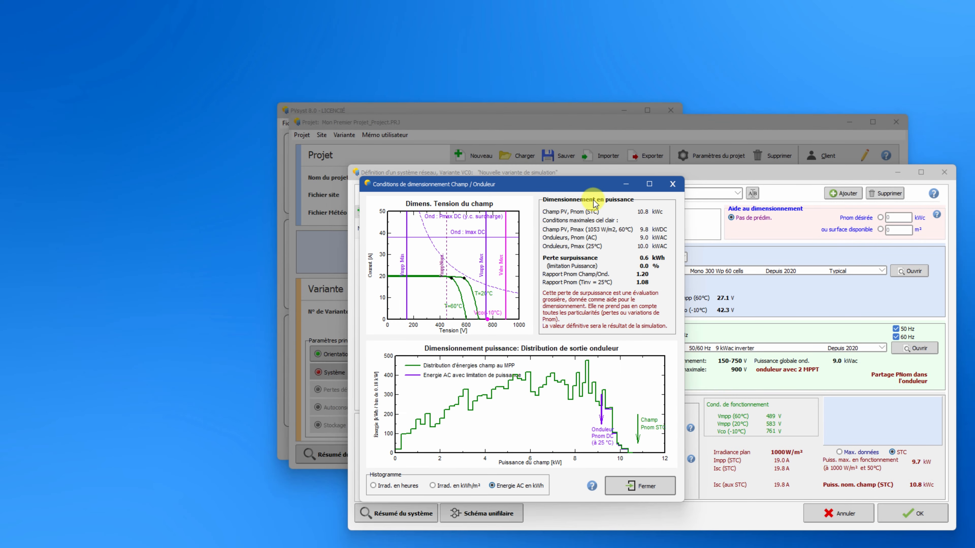
drag(590, 187, 243, 31)
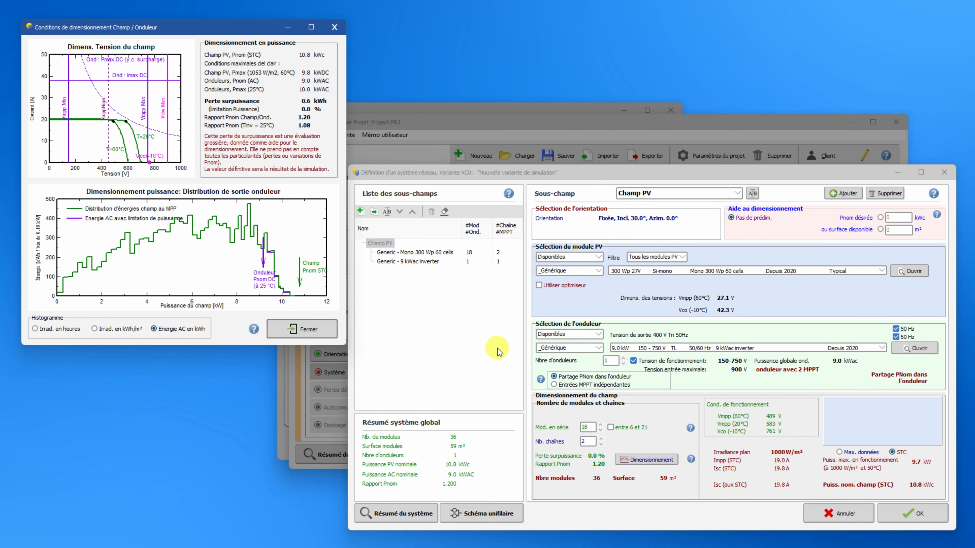
Experiment with the number of modules in series and strings while watching the sizing graphs, ending at 18 and 2.
click(600, 425)
click(600, 425)
click(601, 425)
click(601, 425)
click(600, 425)
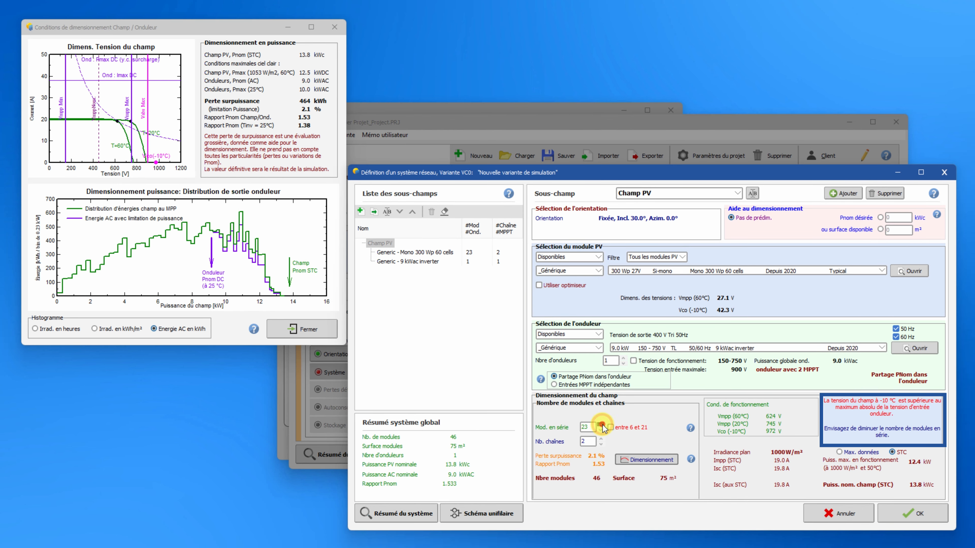
click(600, 425)
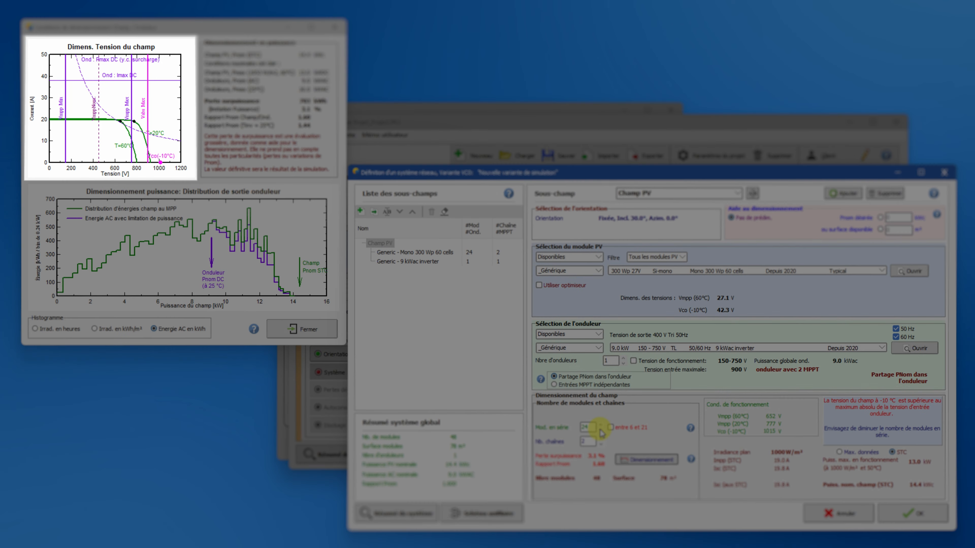
click(601, 430)
click(600, 430)
click(600, 430)
click(601, 429)
click(601, 430)
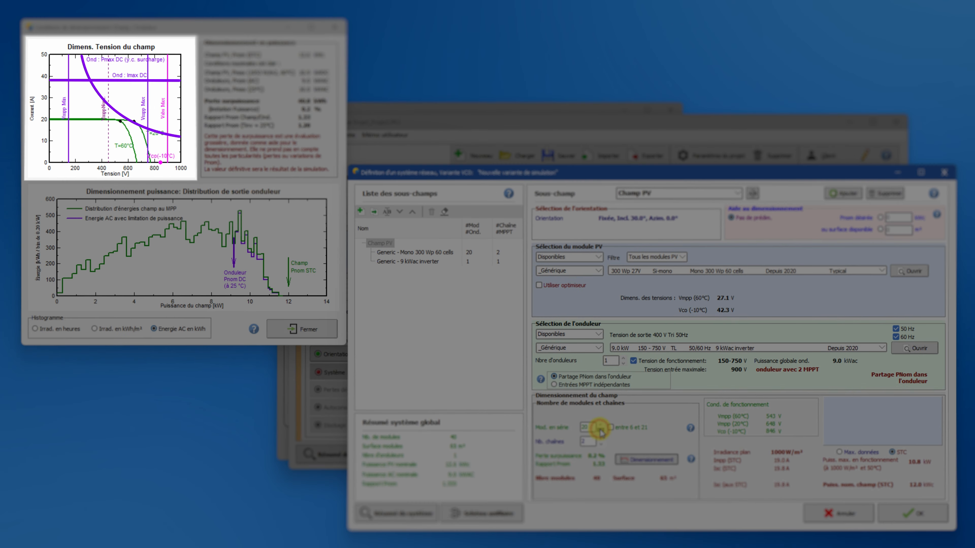
click(601, 430)
click(601, 439)
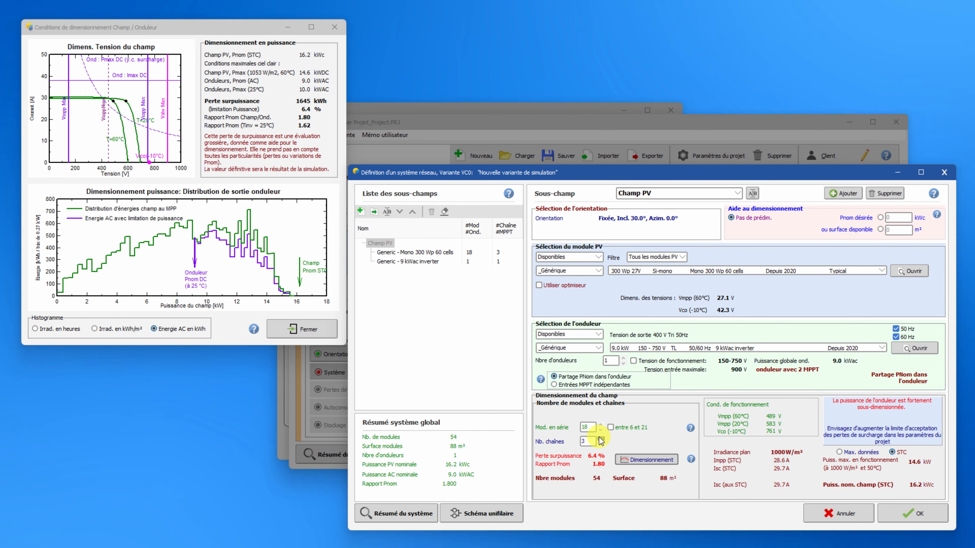
click(601, 444)
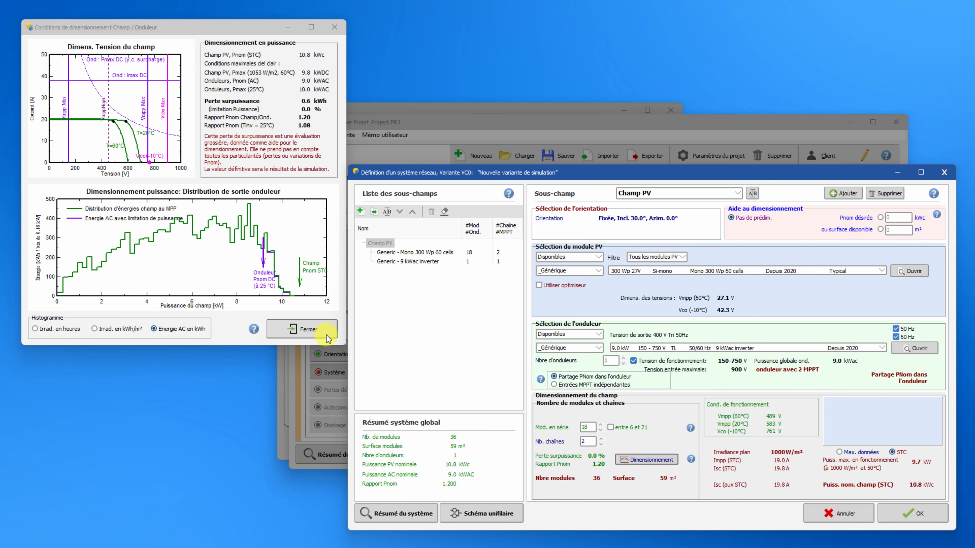
Close the sizing graphs and validate the system definition.
click(325, 335)
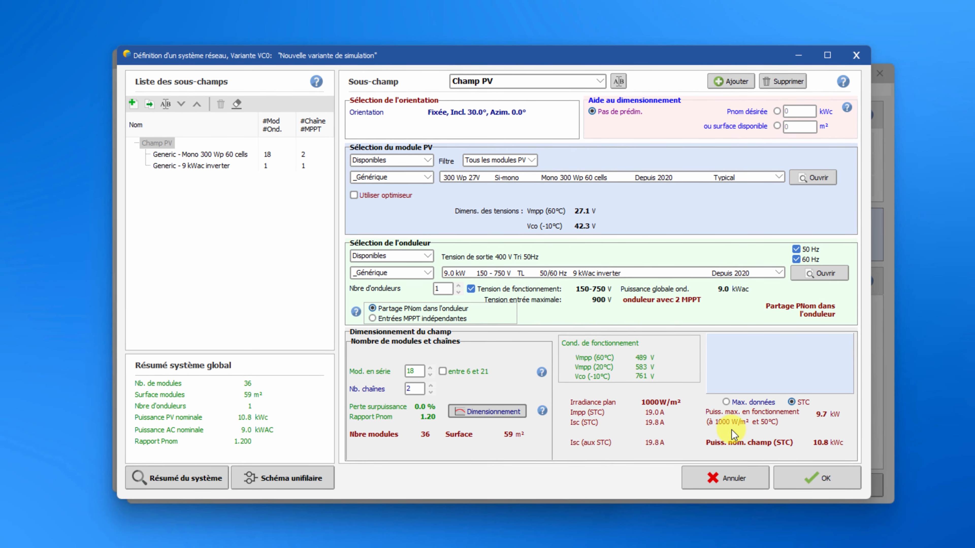
click(798, 482)
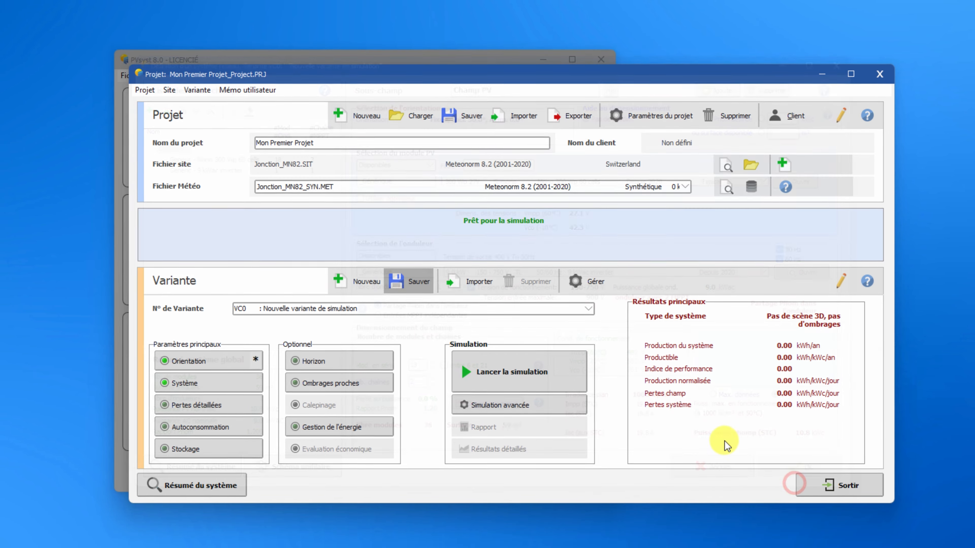
Run the simulation, open its report and move to the project summary page.
click(552, 371)
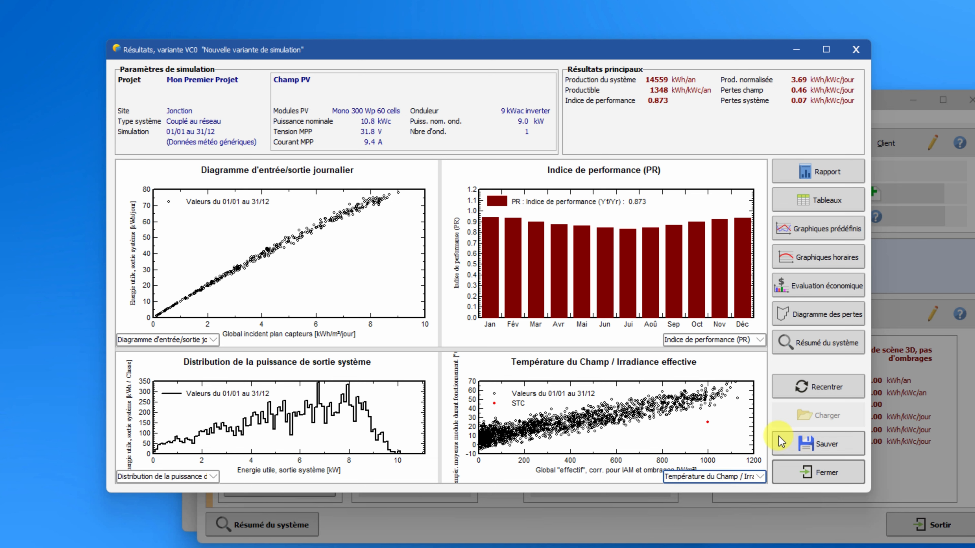
click(837, 171)
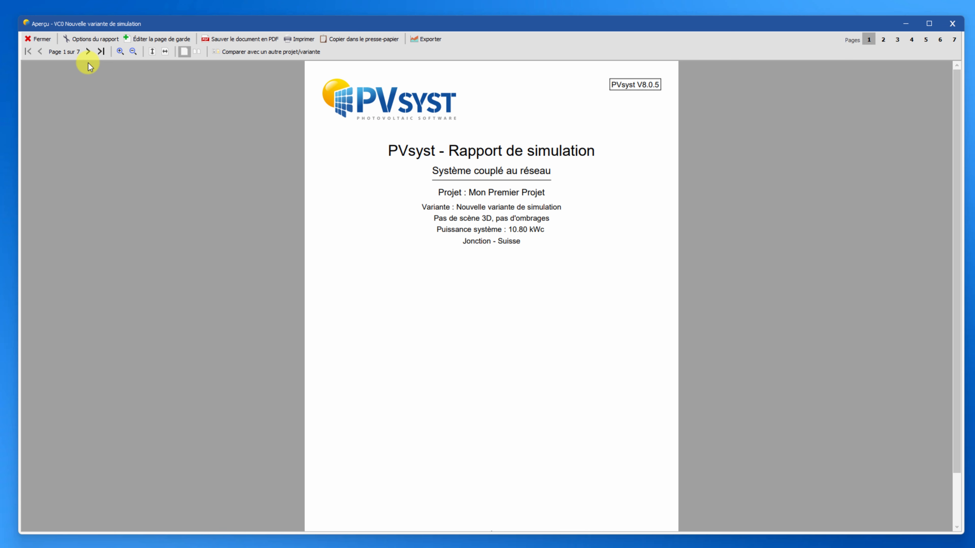
click(88, 53)
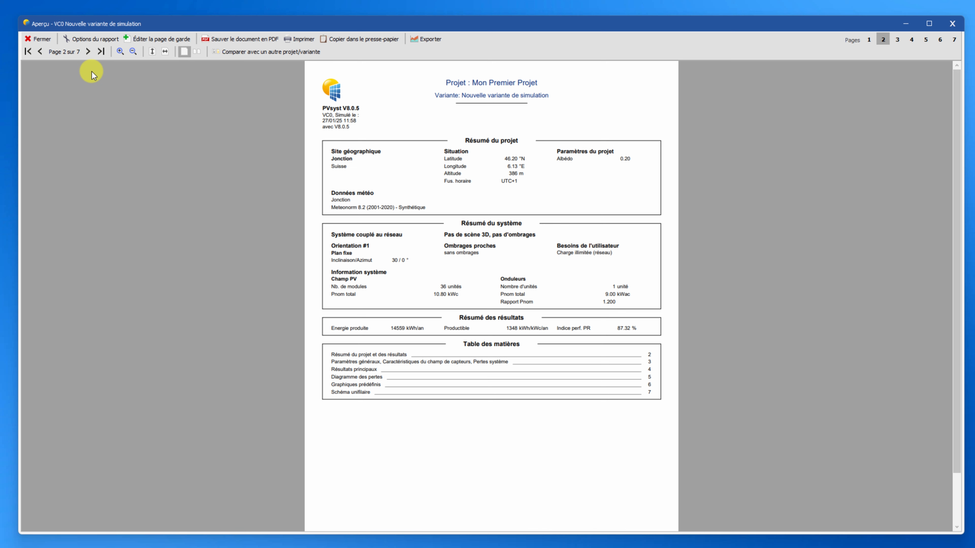
click(88, 53)
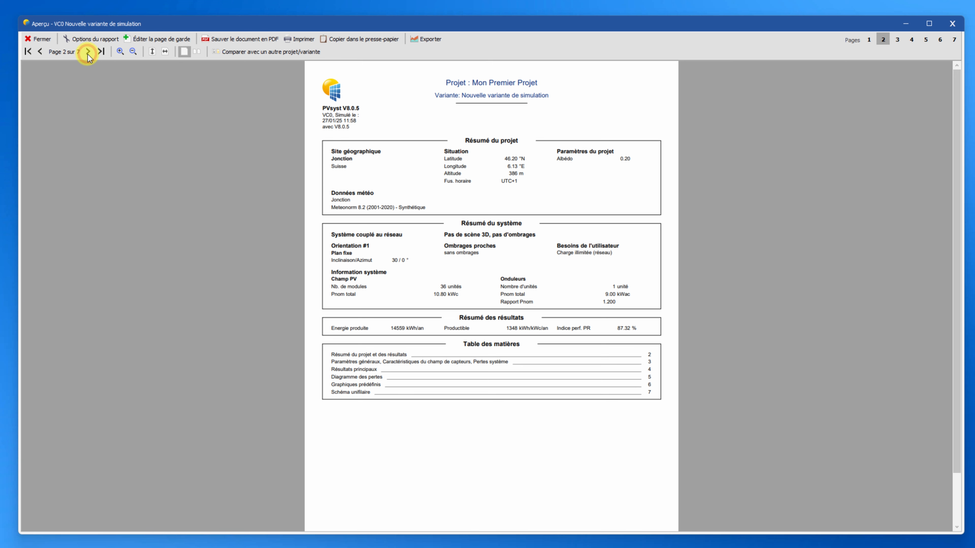